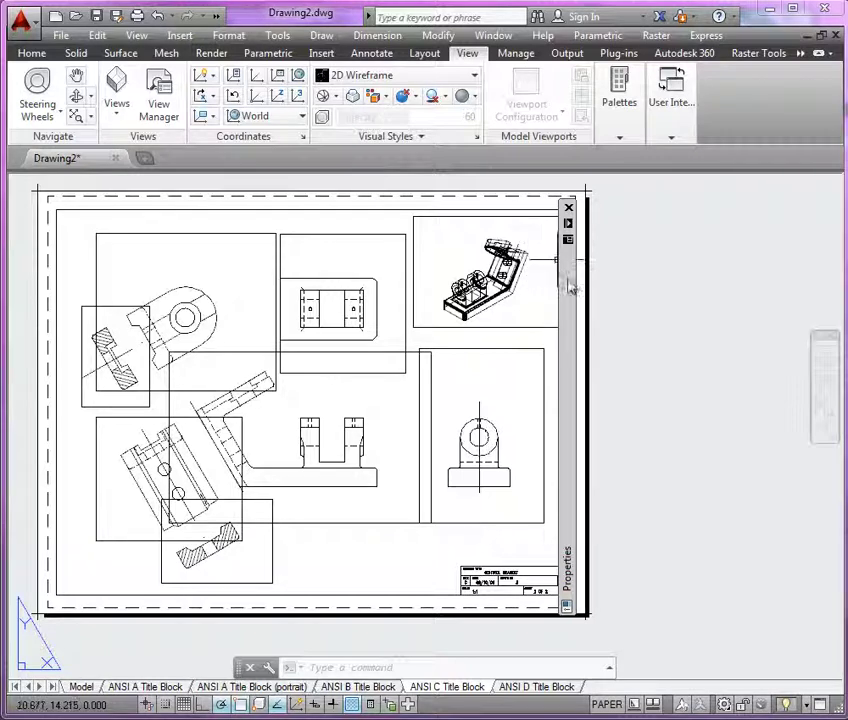
Hide the Properties palette and activate the NE Isometric viewport for model-space work
left_click_drag(570, 287, 662, 288)
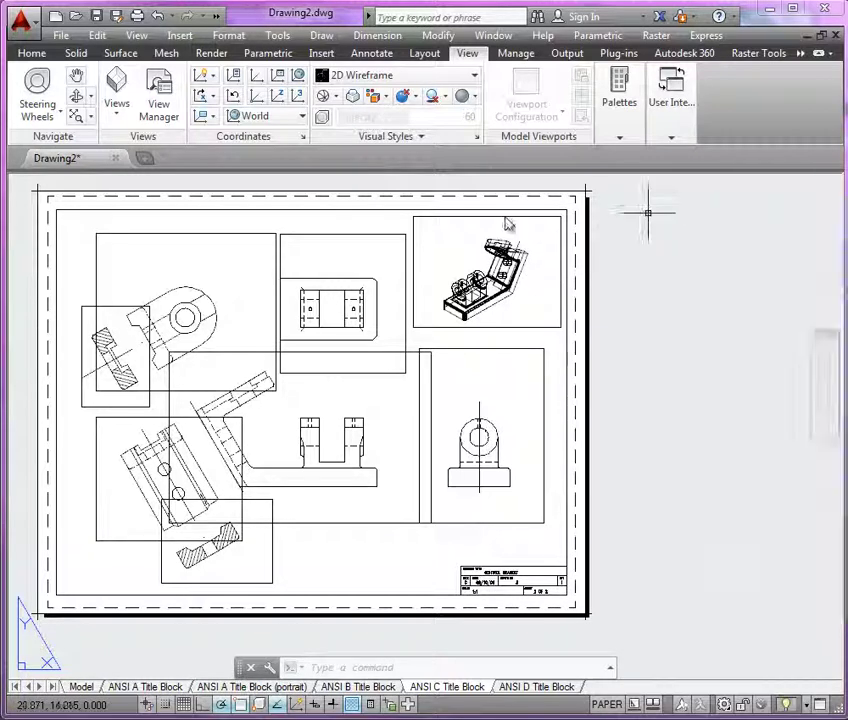
double_click(543, 307)
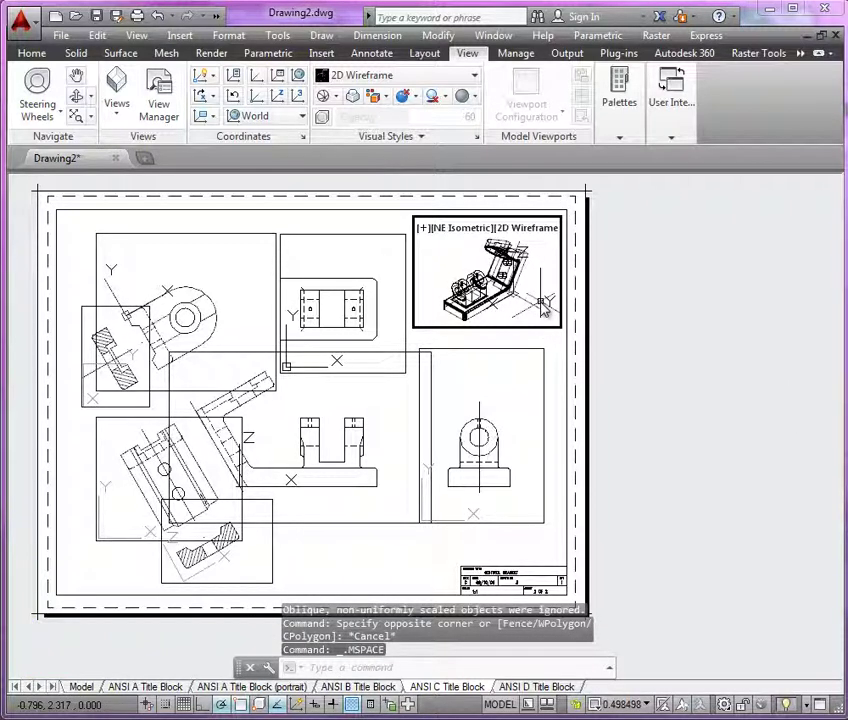
Zoom the isometric viewport to extents and reframe the bracket with real-time zoom
type("z")
key("Return")
type("e")
key("Return")
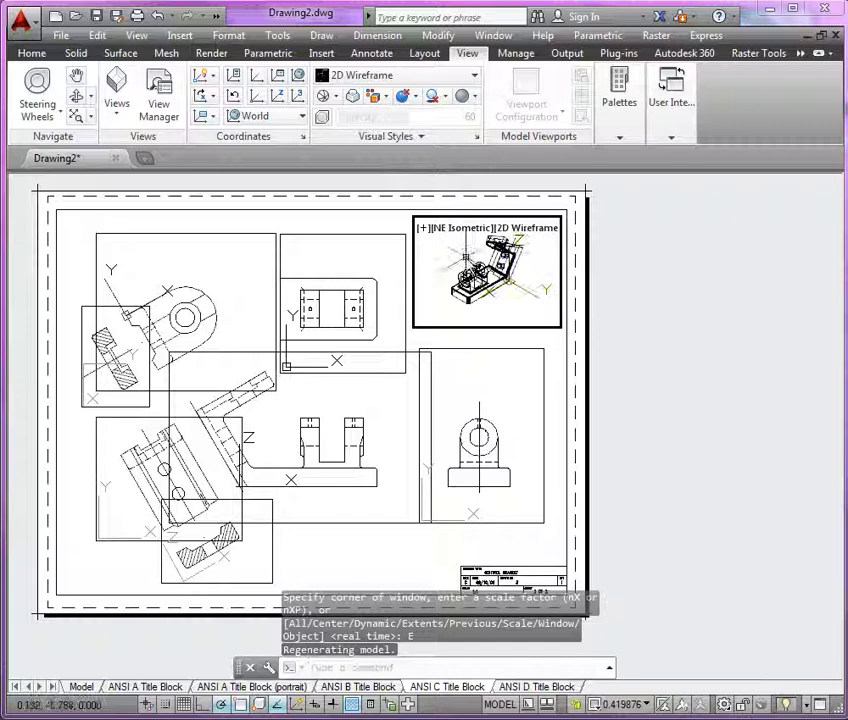
middle_click_drag(465, 258, 537, 299, "shift")
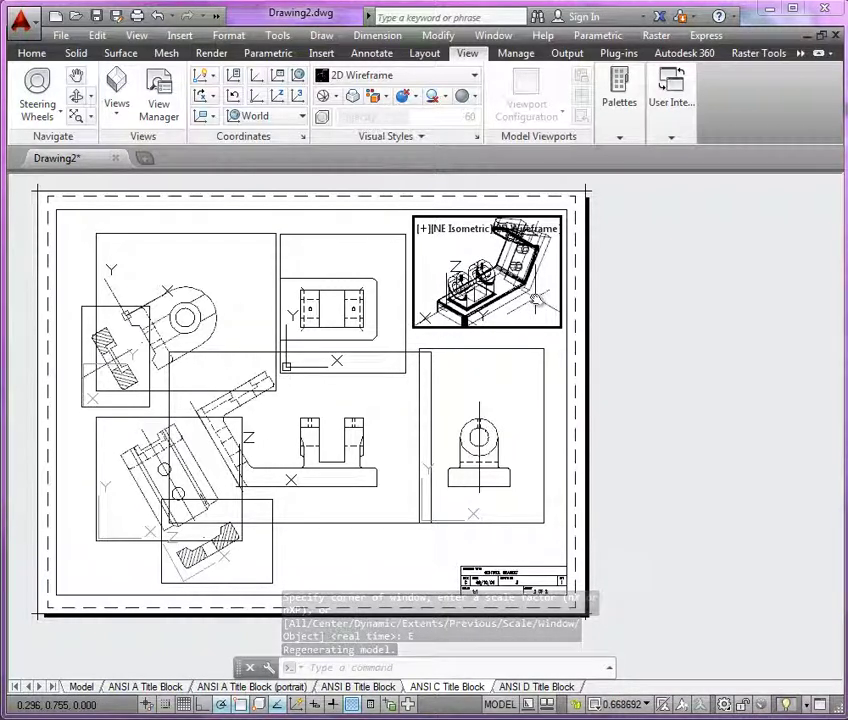
key("Return")
key("Return")
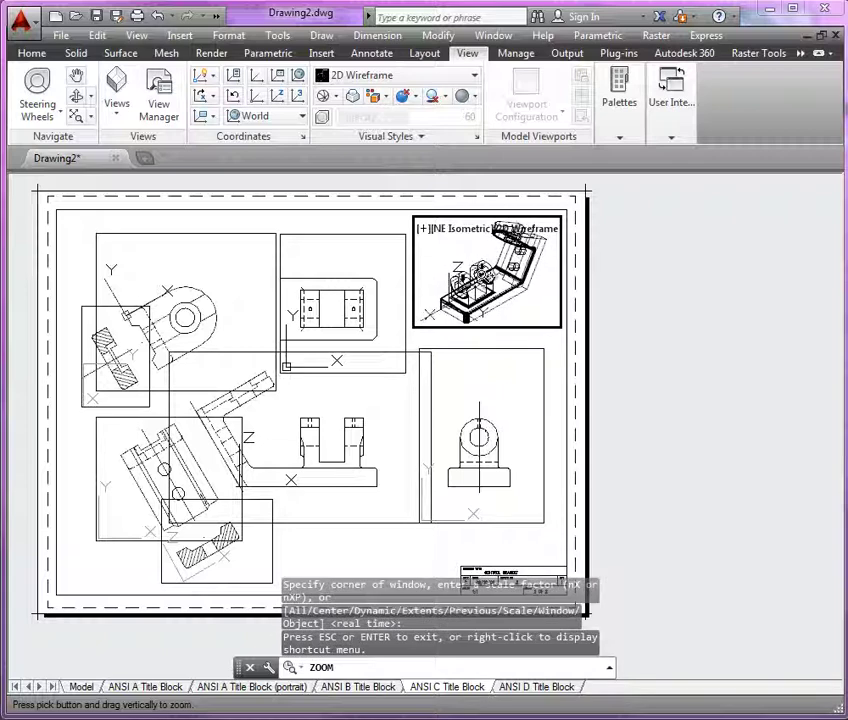
key("Escape")
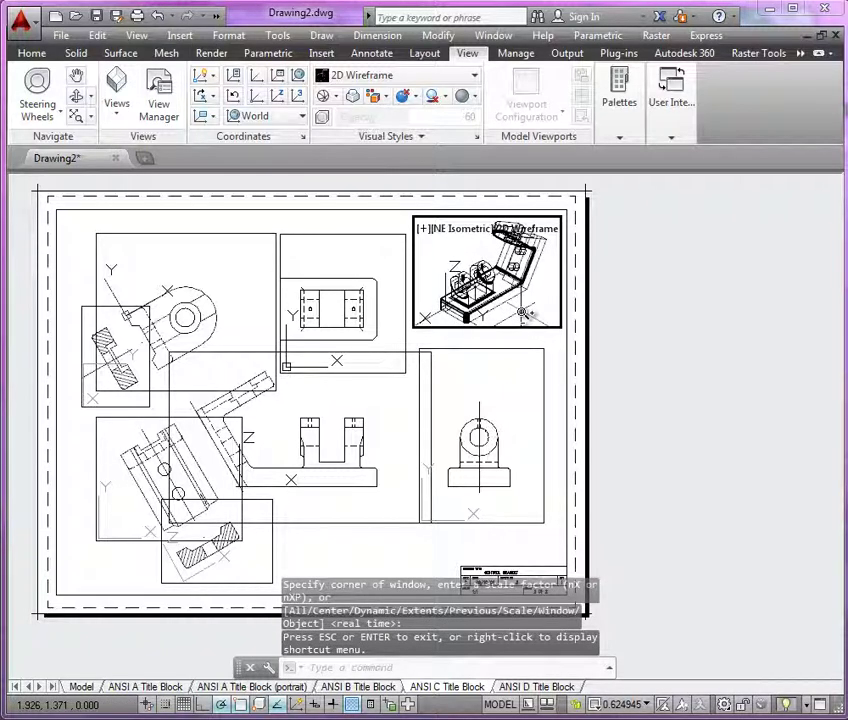
Run SOLPROF on the bracket solid, answering Yes to hidden-line layer, projection and tangential-edge prompts
left_click(31, 53)
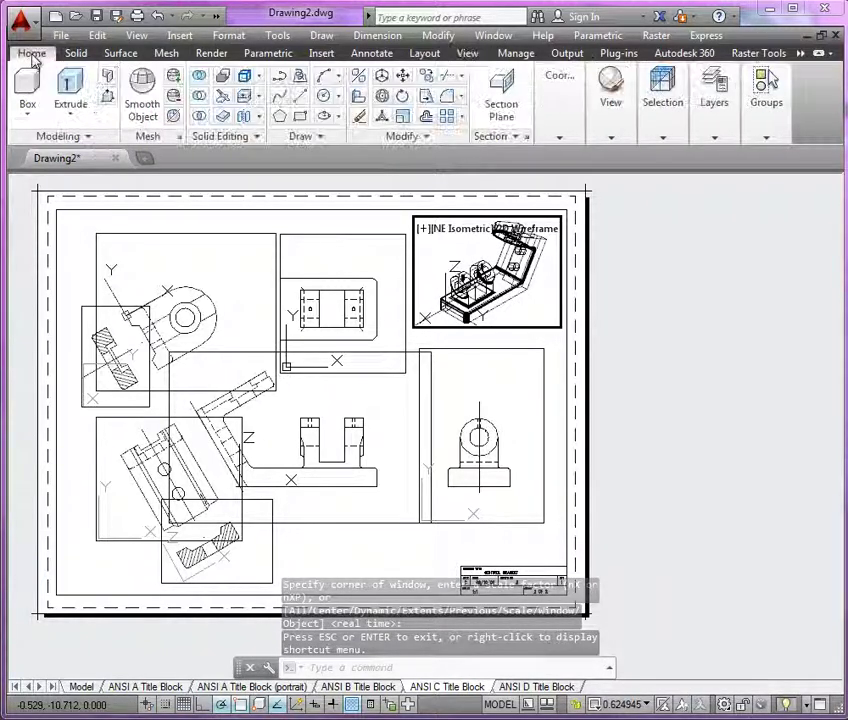
left_click(62, 137)
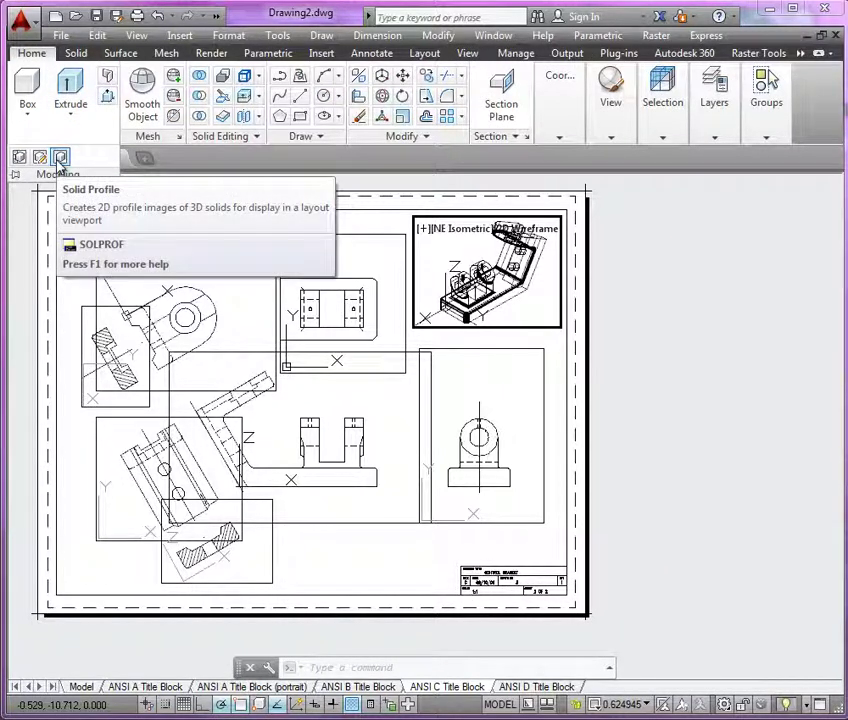
left_click(60, 158)
left_click(520, 300)
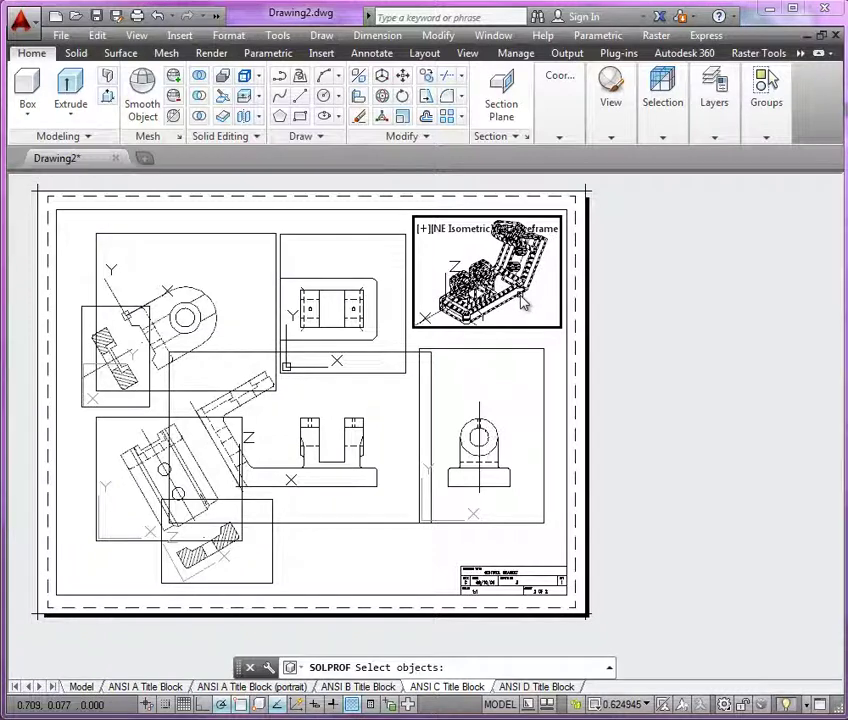
left_click(522, 304)
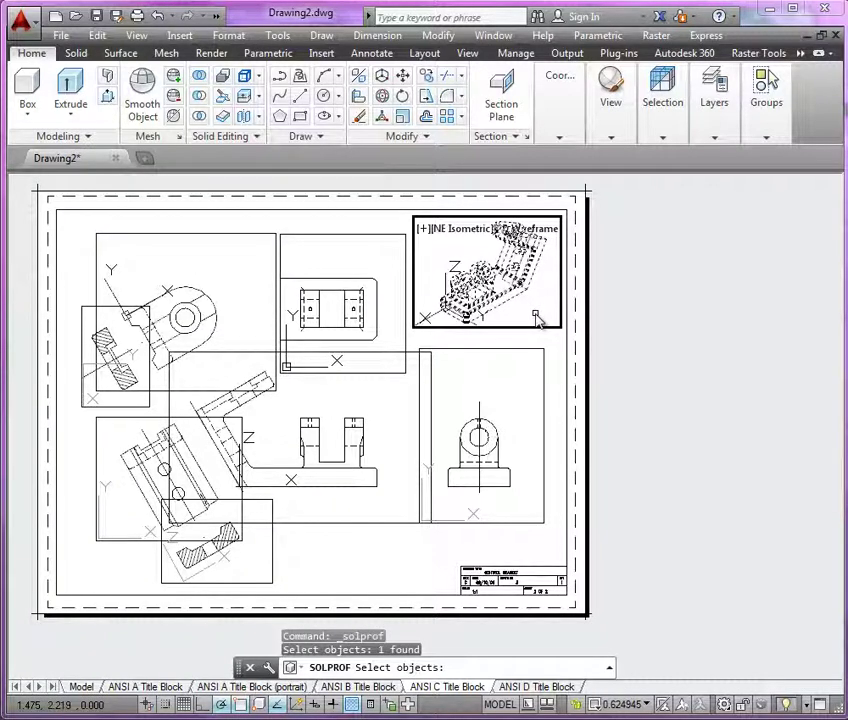
key("Return")
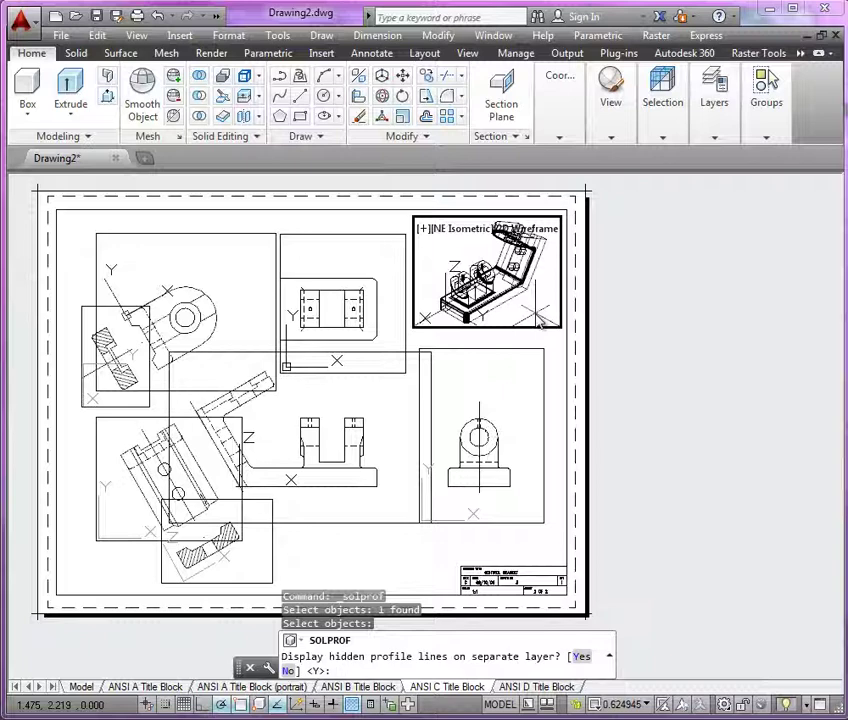
key("Return")
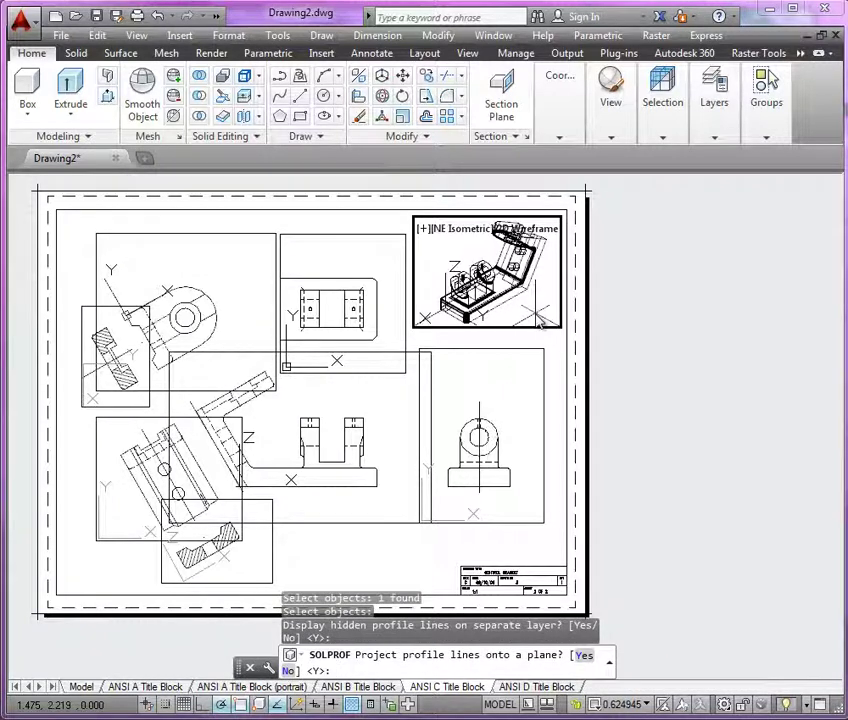
key("Return")
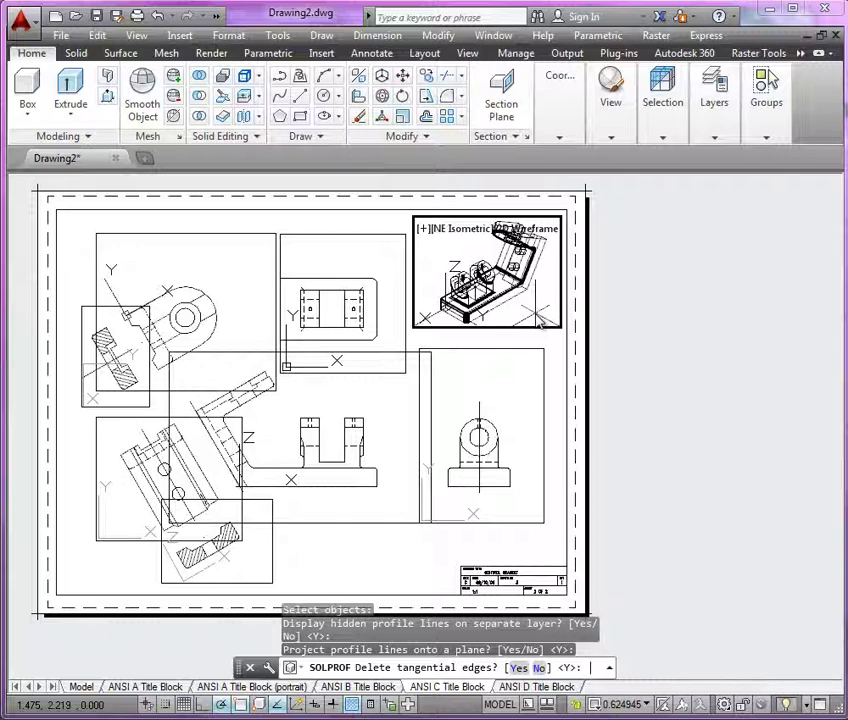
key("Return")
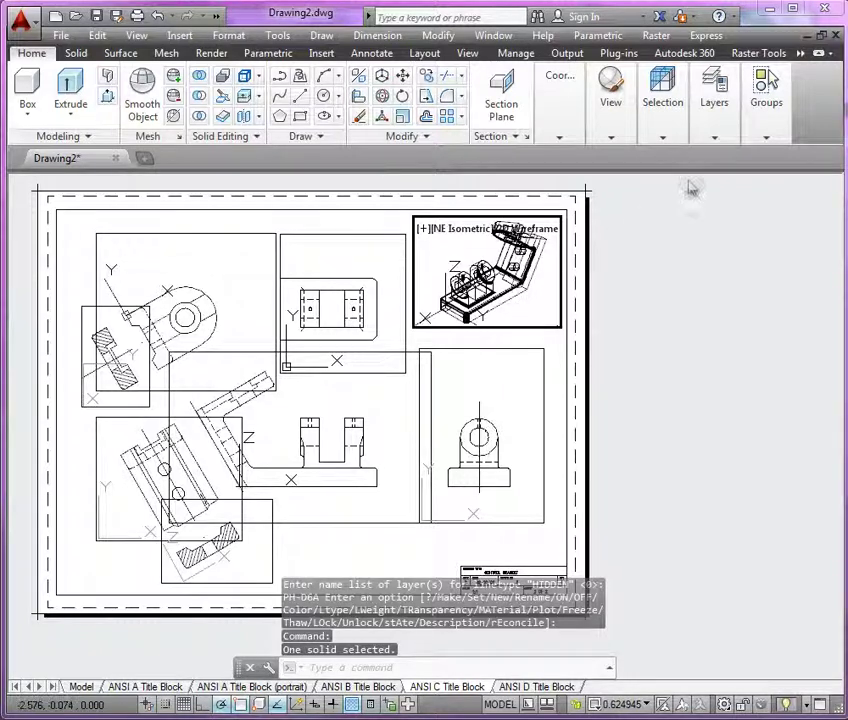
Freeze layer 3D in the current isometric viewport from the Layers dropdown
left_click(715, 128)
left_click(840, 199)
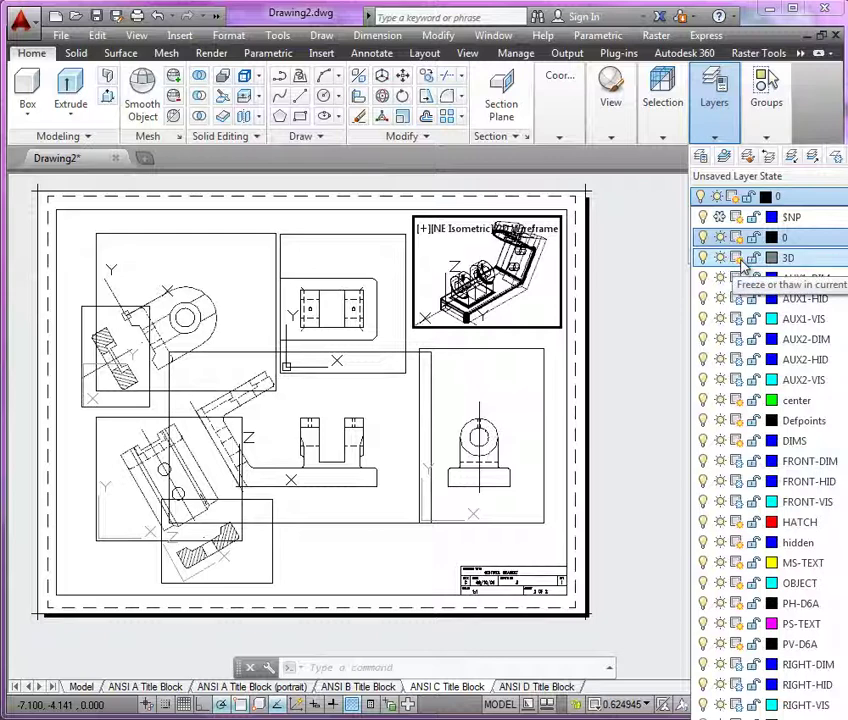
left_click(742, 259)
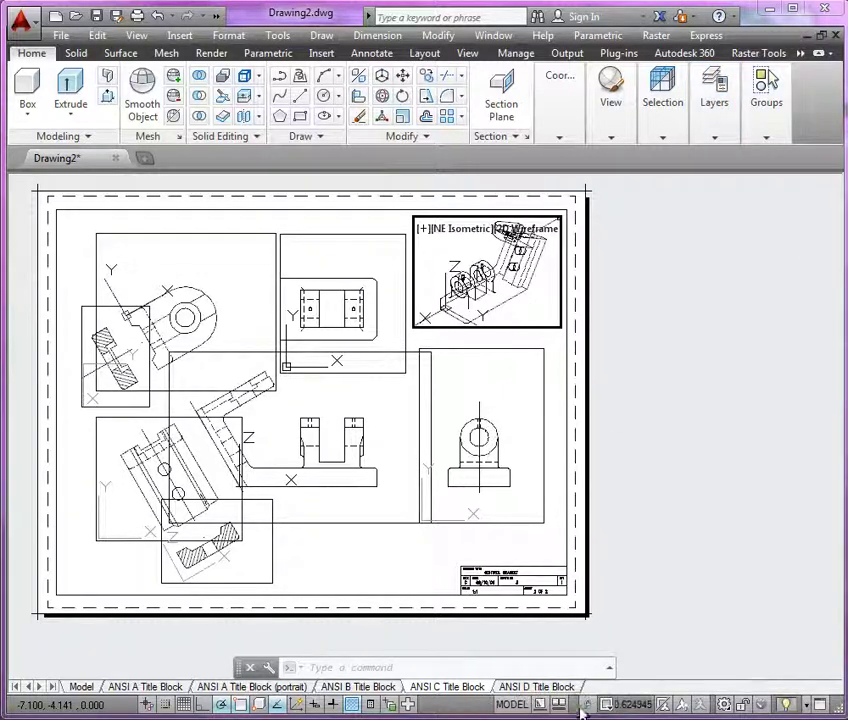
Zoom and pan the sheet to frame the NE Isometric viewport and its profile lines
scroll(545, 265, "up", 6)
middle_click_drag(545, 261, 533, 368)
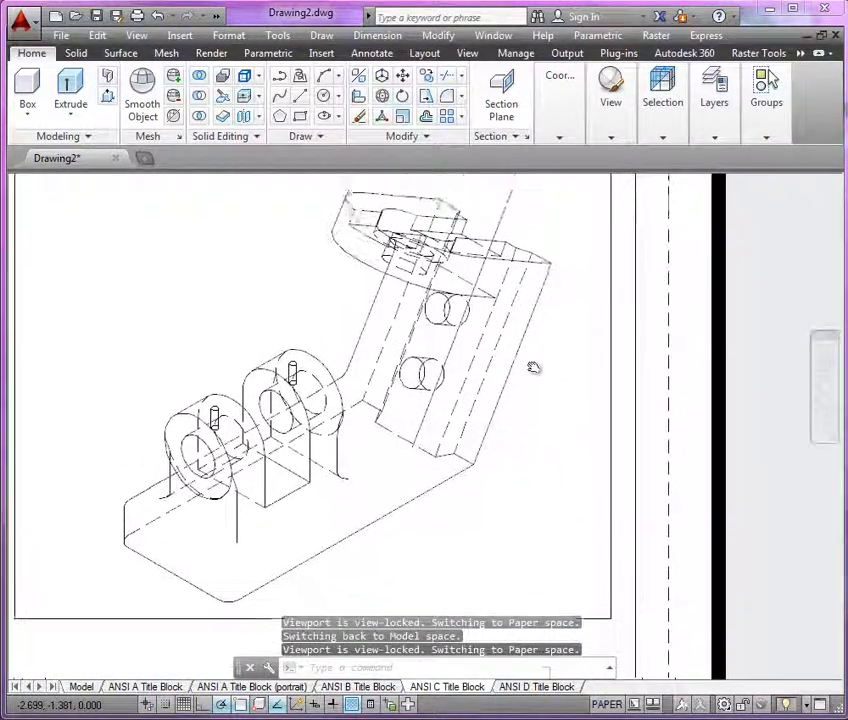
scroll(535, 370, "down", 5)
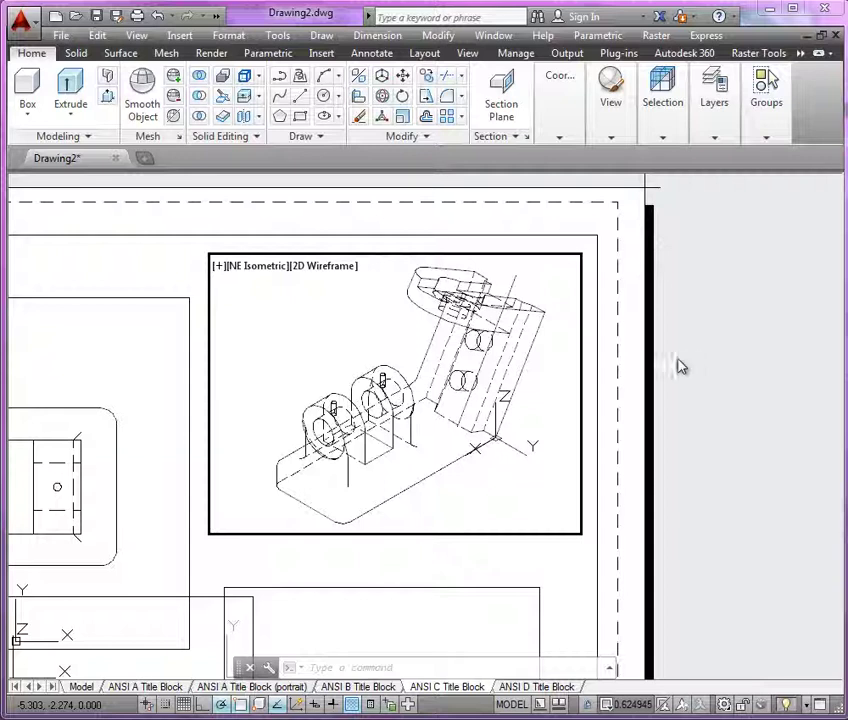
Freeze layers PV-D6A and PH-D6A in the viewport by picking the profile and hidden lines
left_click(712, 138)
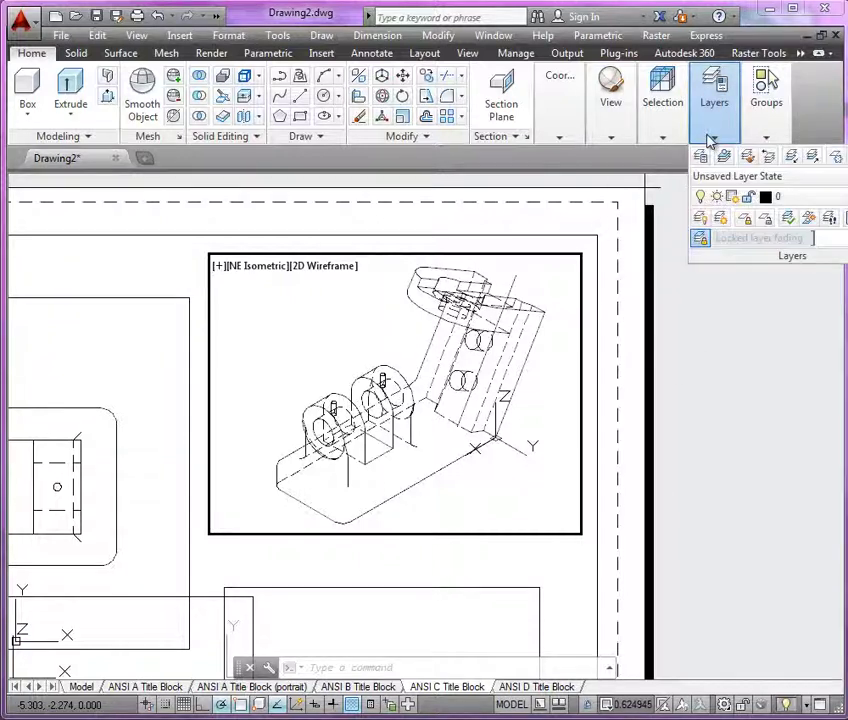
left_click(812, 157)
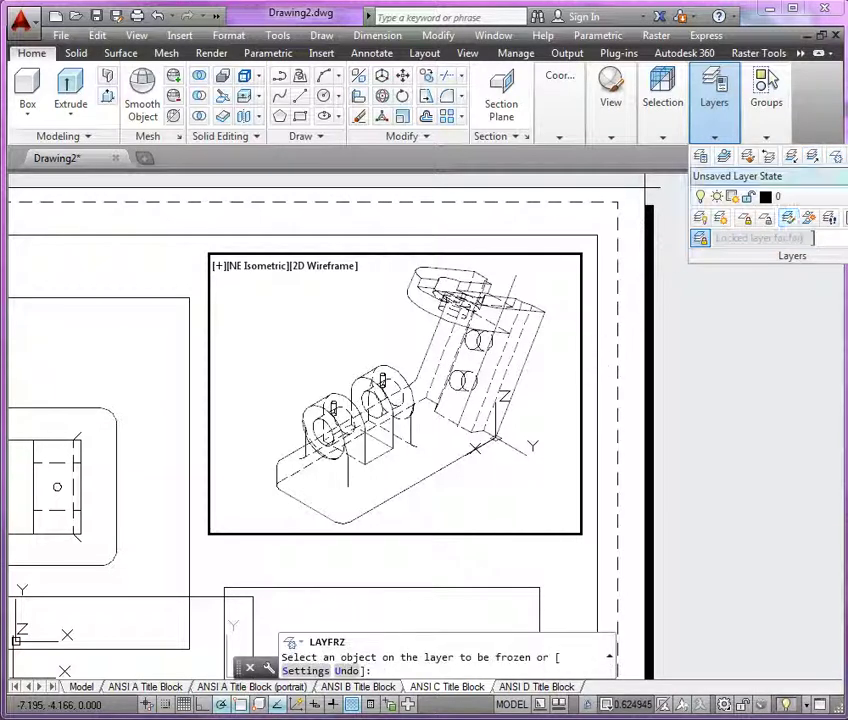
left_click(507, 402)
left_click(491, 386)
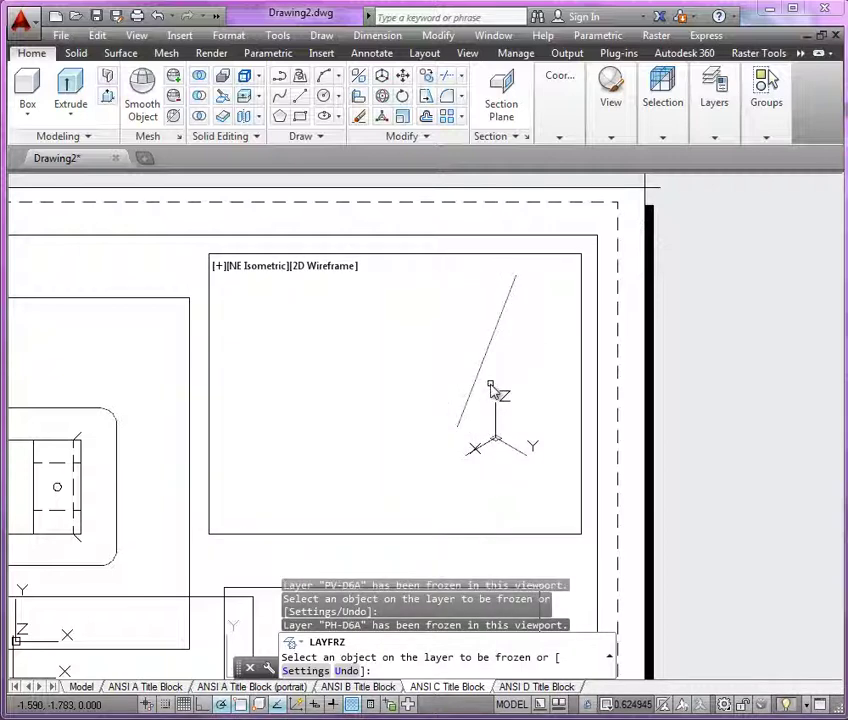
key("Return")
Thaw layer 3D in the isometric viewport and shade it in Conceptual visual style
mouse_move(712, 110)
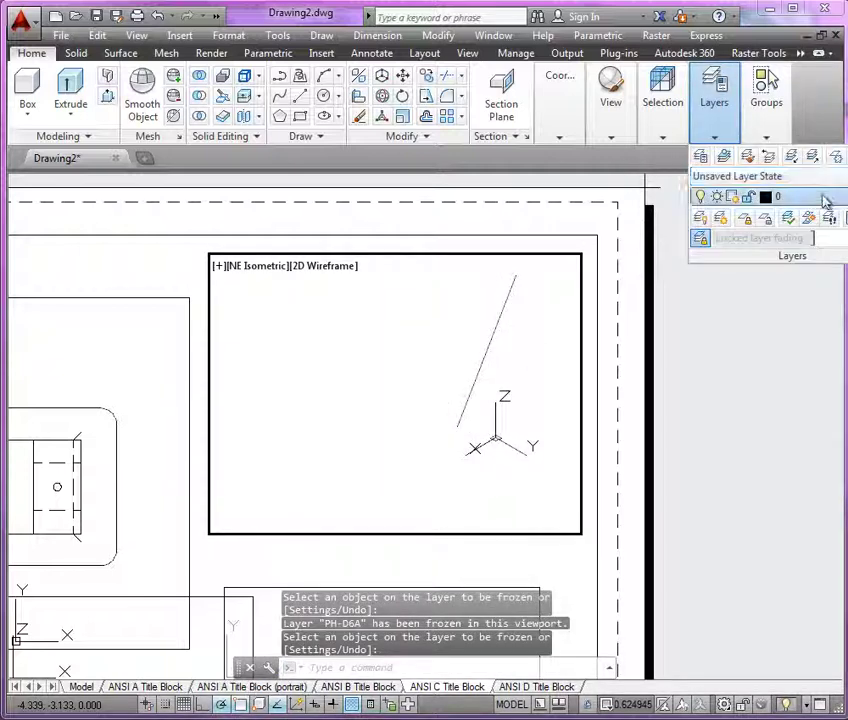
left_click(824, 199)
left_click(739, 238)
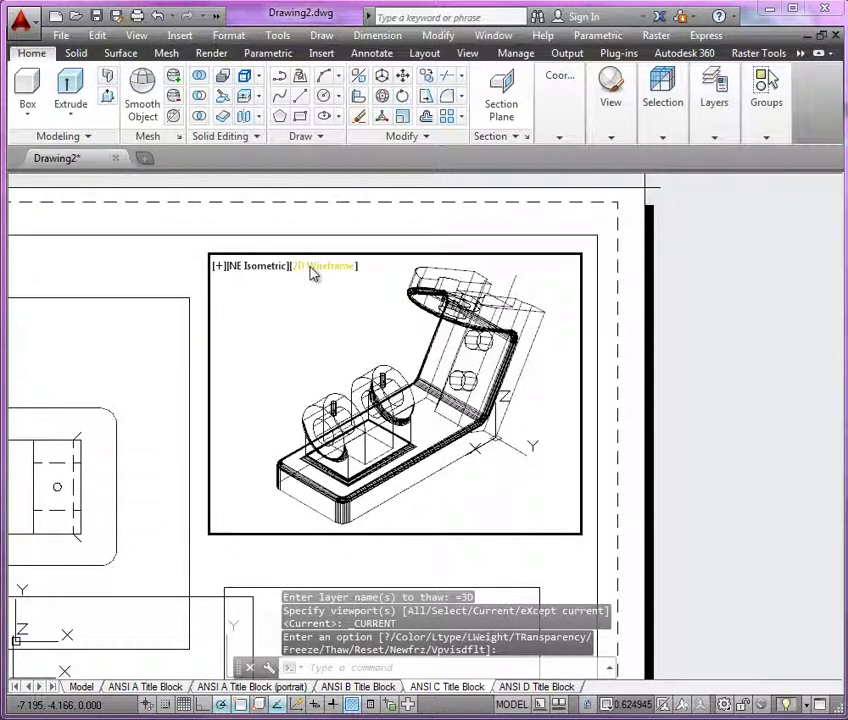
left_click(313, 270)
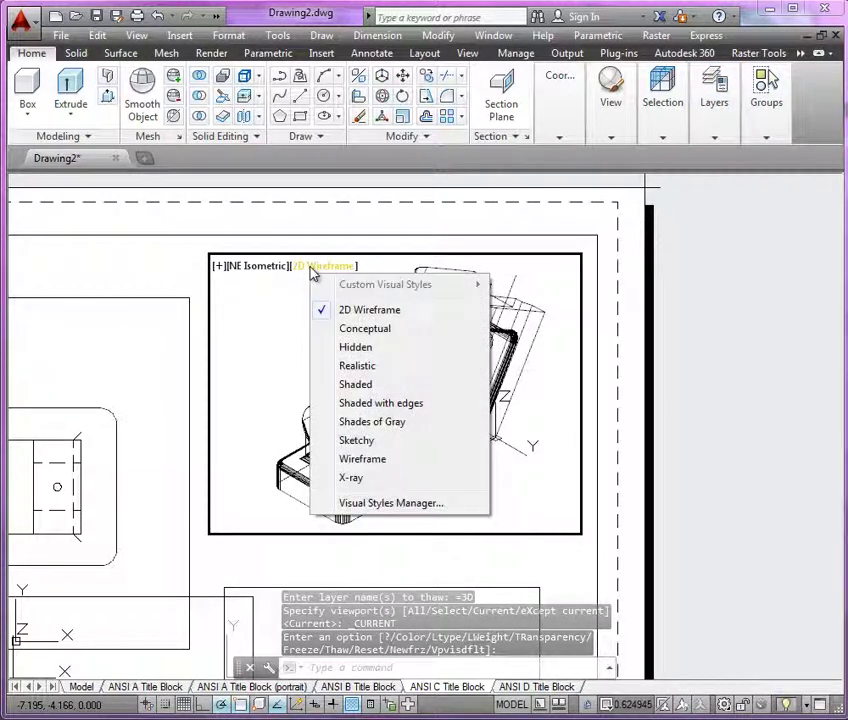
left_click(370, 330)
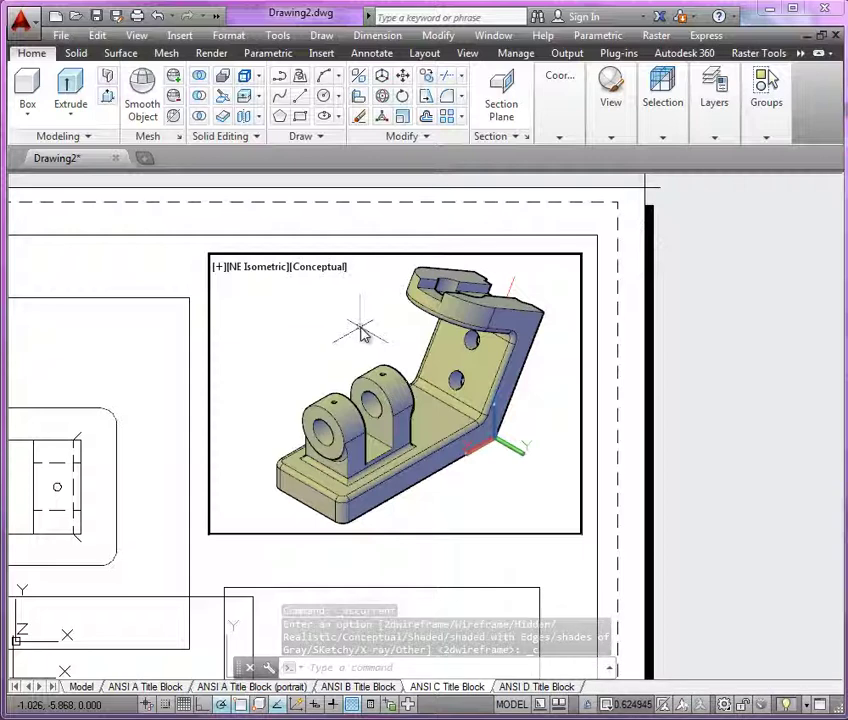
Return to paper space and freeze the VPORTS and Viewport layers by picking viewport borders
double_click(605, 352)
scroll(606, 344, "down", 5)
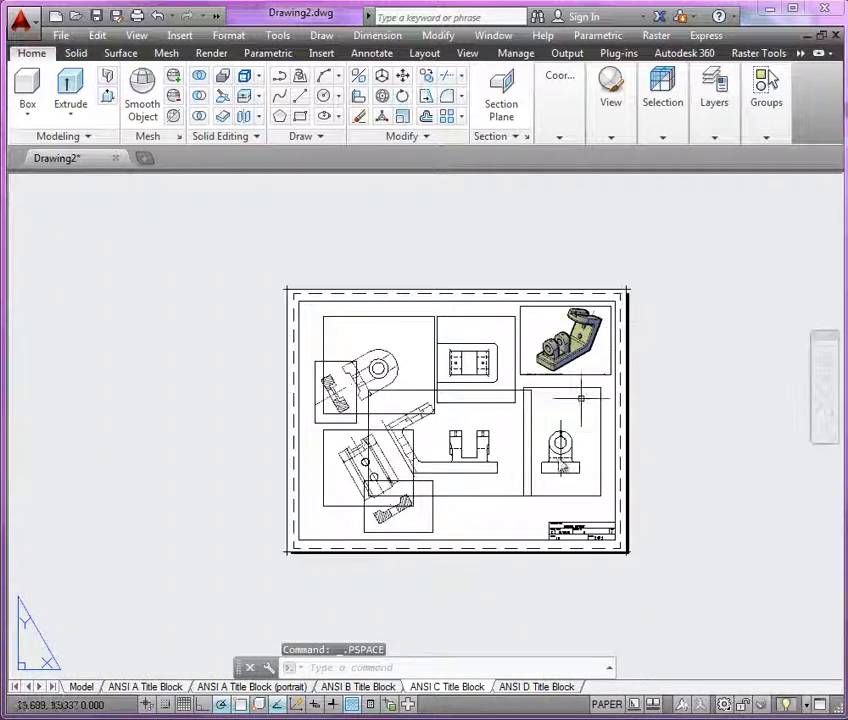
middle_click_drag(552, 466, 471, 480)
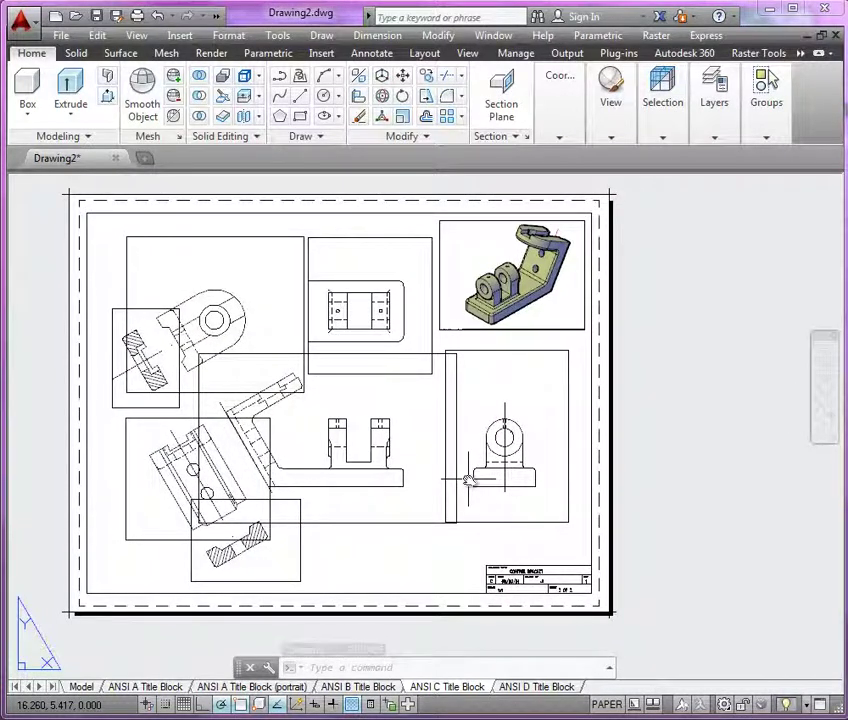
left_click(715, 127)
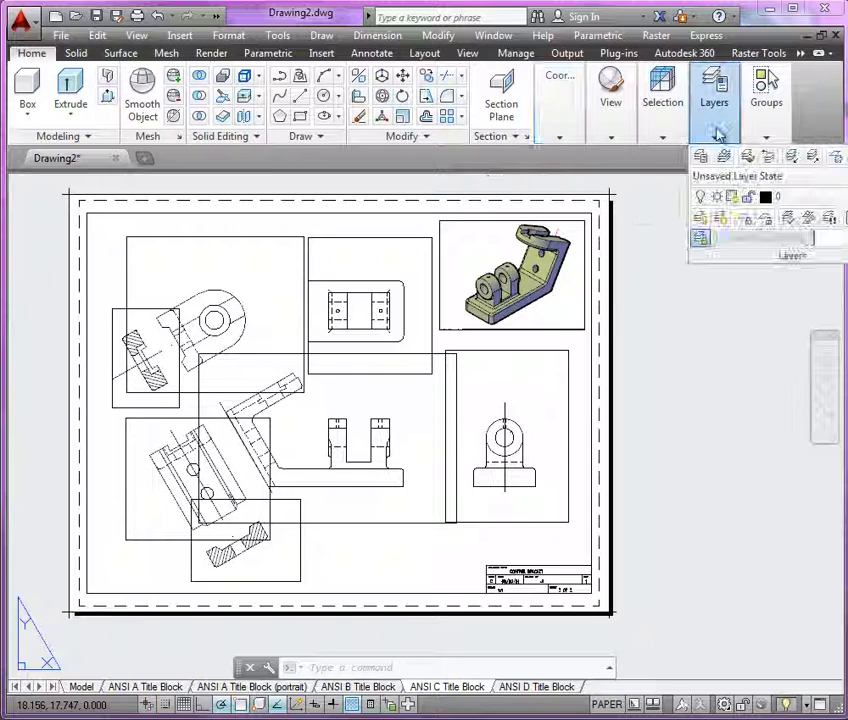
left_click(836, 157)
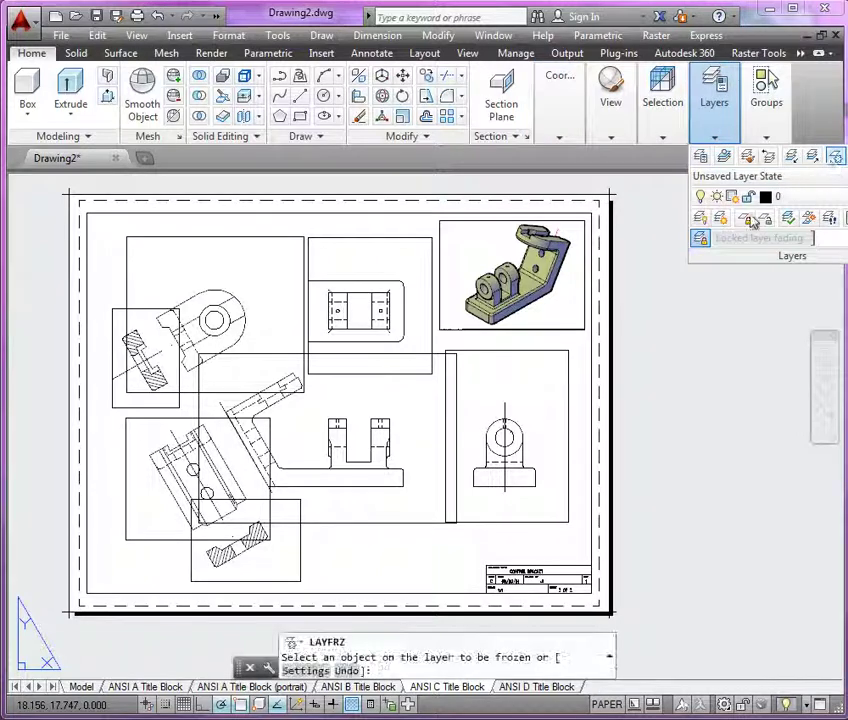
left_click(430, 370)
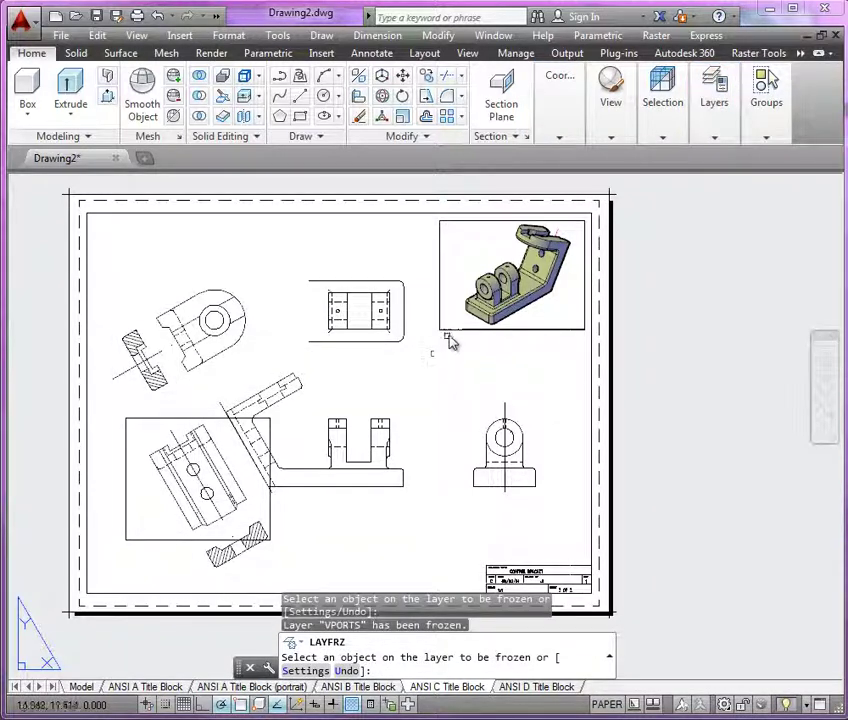
left_click(449, 337)
key("Return")
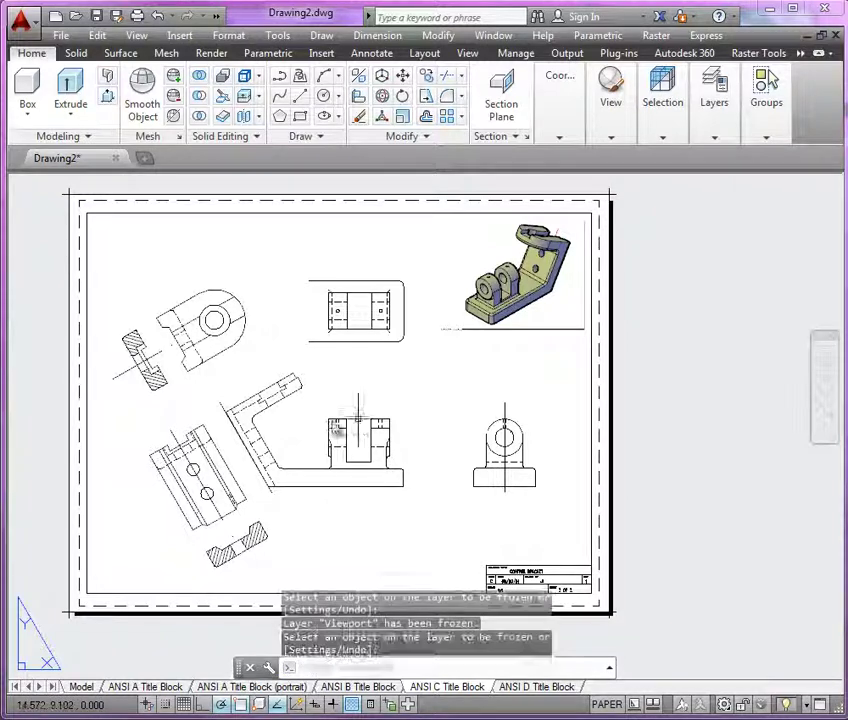
Zoom and pan in close on the top view
scroll(309, 420, "up", 3)
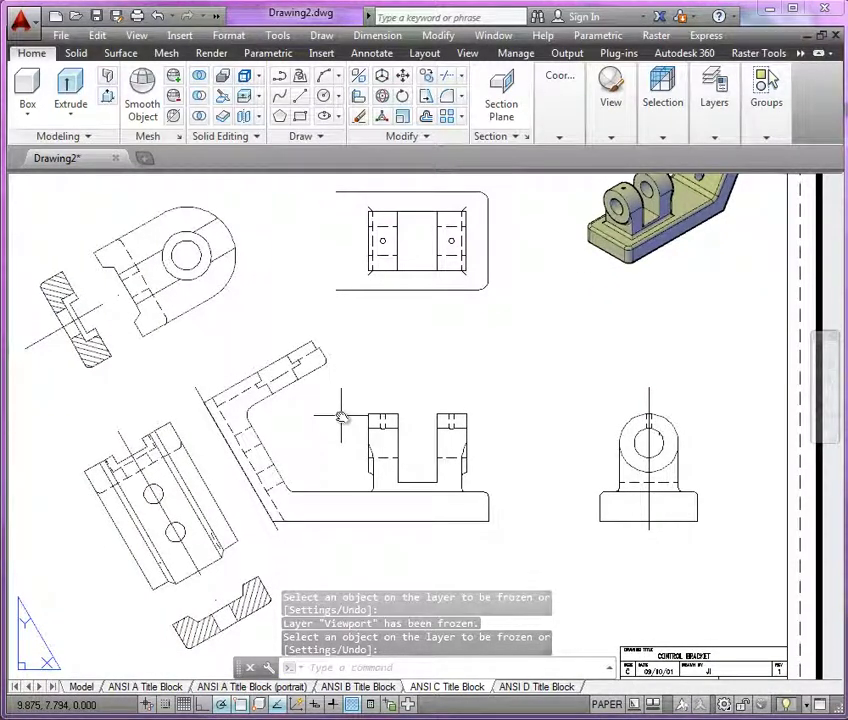
mouse_move(344, 303)
middle_mouse_down()
mouse_move(397, 450)
mouse_move(394, 398)
middle_mouse_up()
scroll(382, 382, "up", 4)
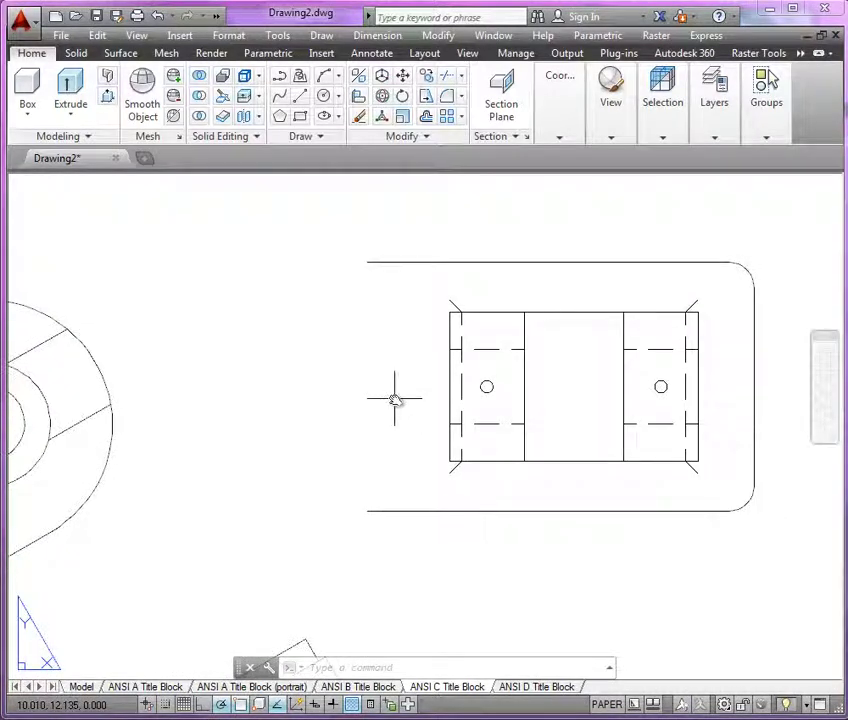
Make TOP-VIS the current layer, then start and cancel a polyline
left_click(716, 110)
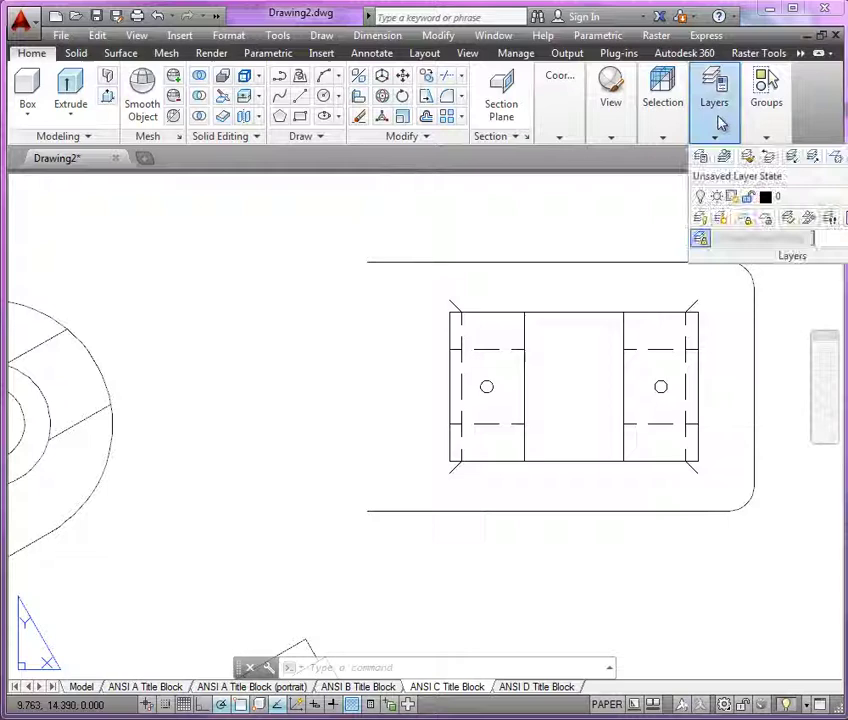
left_click(820, 197)
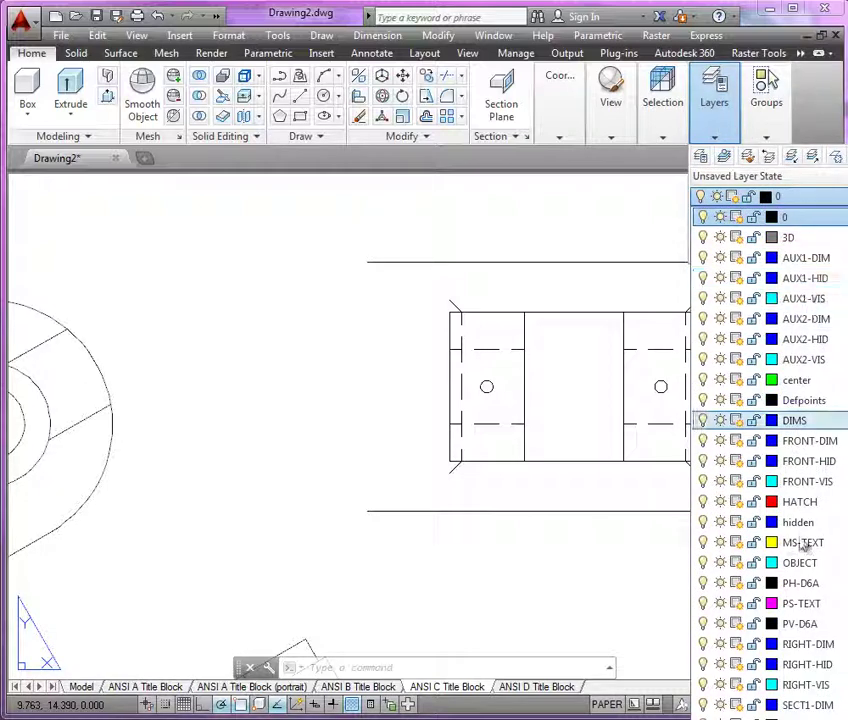
scroll(752, 330, "down", 3)
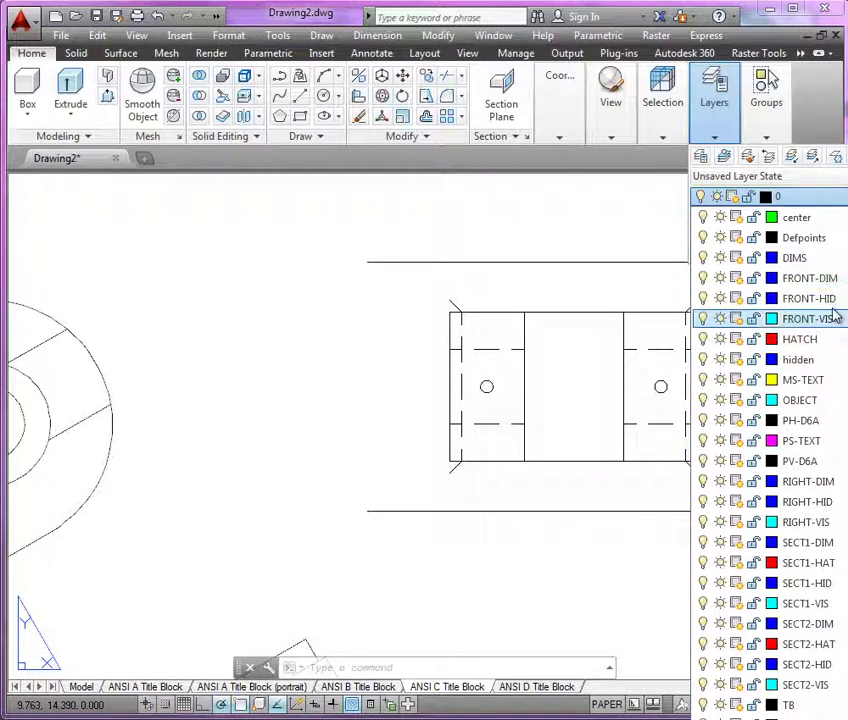
scroll(836, 312, "down", 3)
scroll(830, 347, "down", 2)
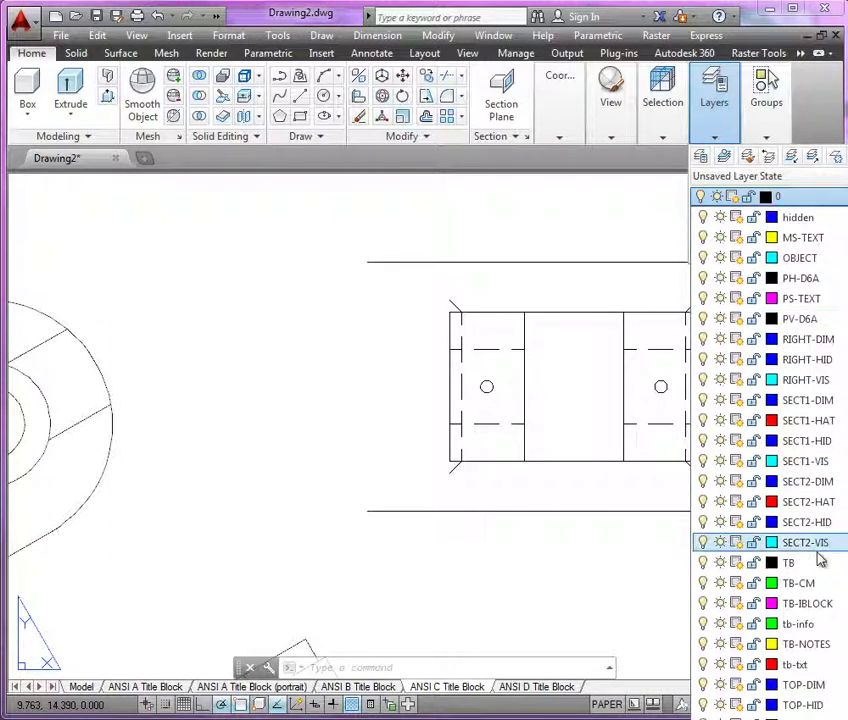
left_click(460, 384)
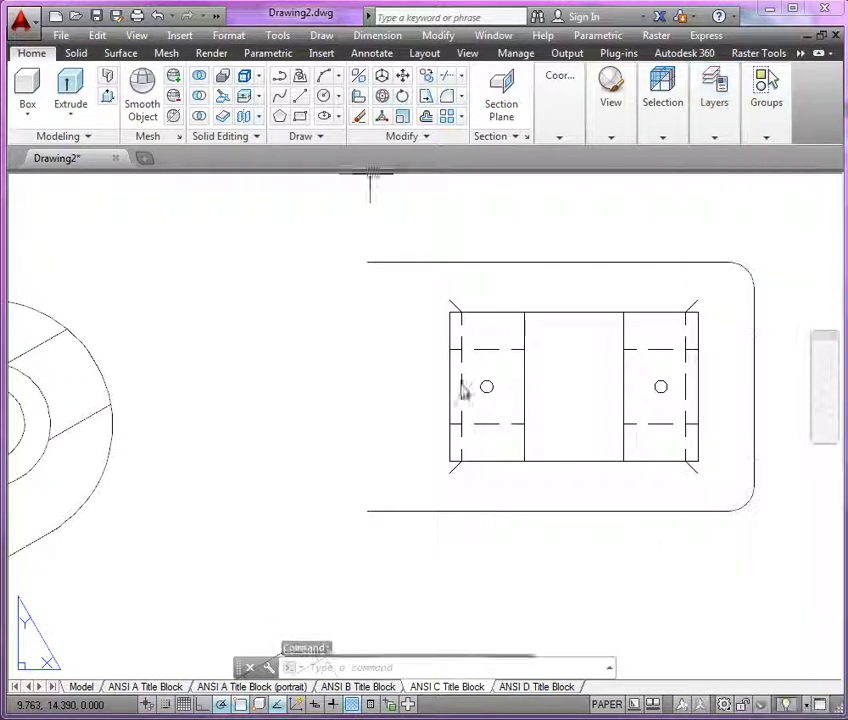
type("pl")
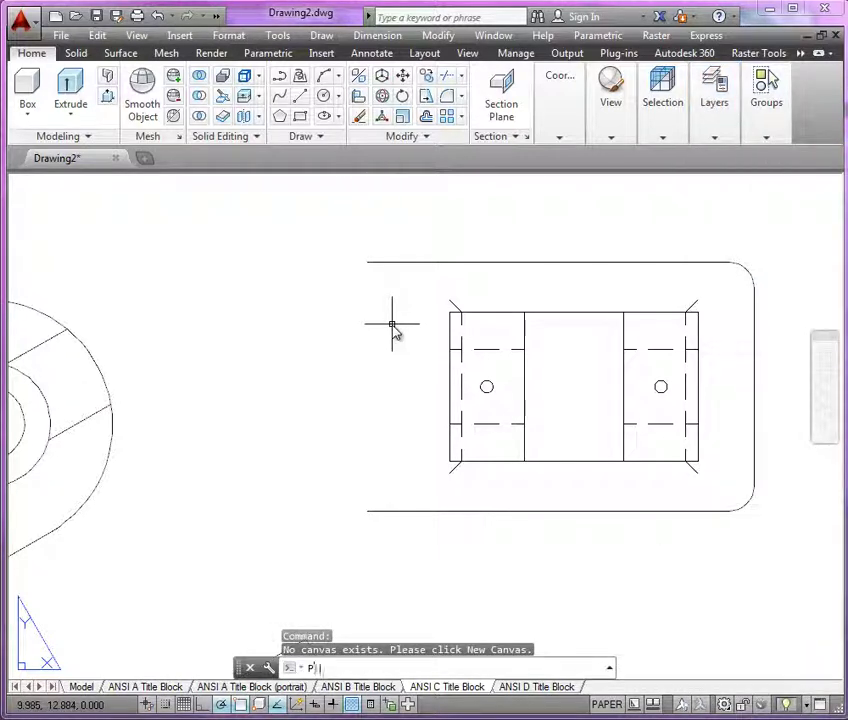
key("Return")
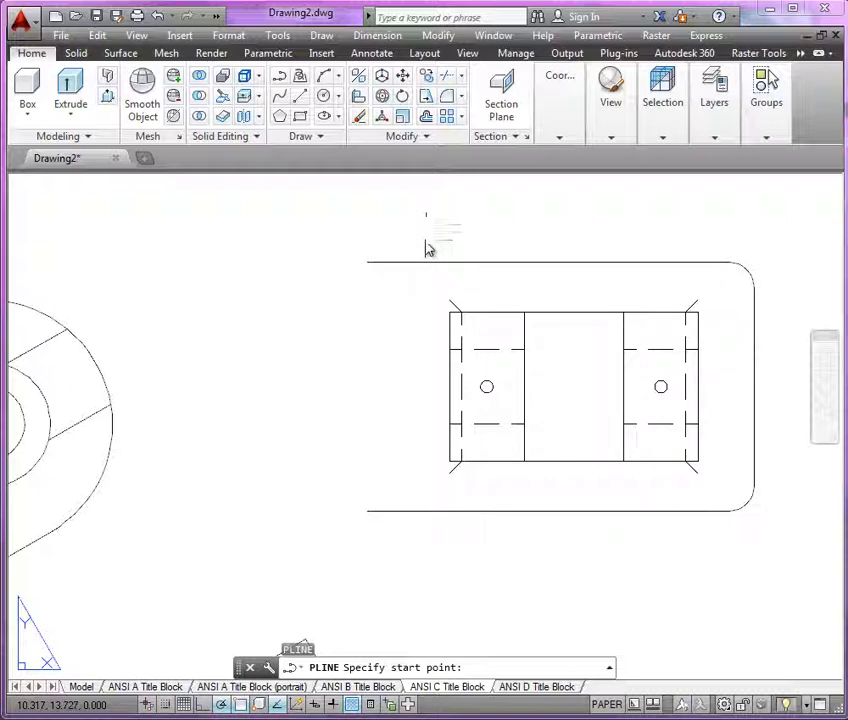
key("Escape")
Thaw the Viewport layer so the viewport borders reappear
left_click(714, 105)
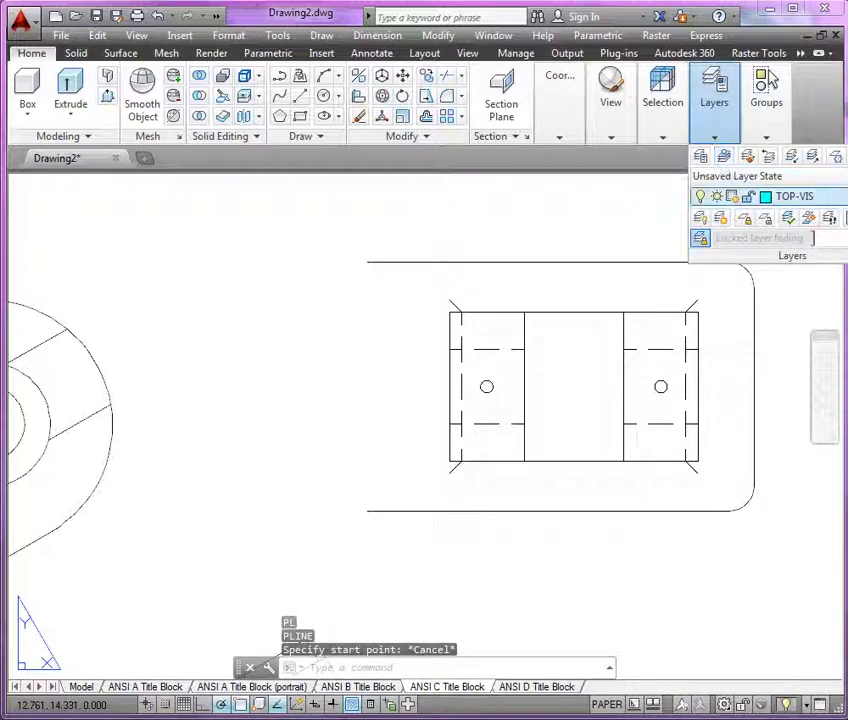
left_click(790, 196)
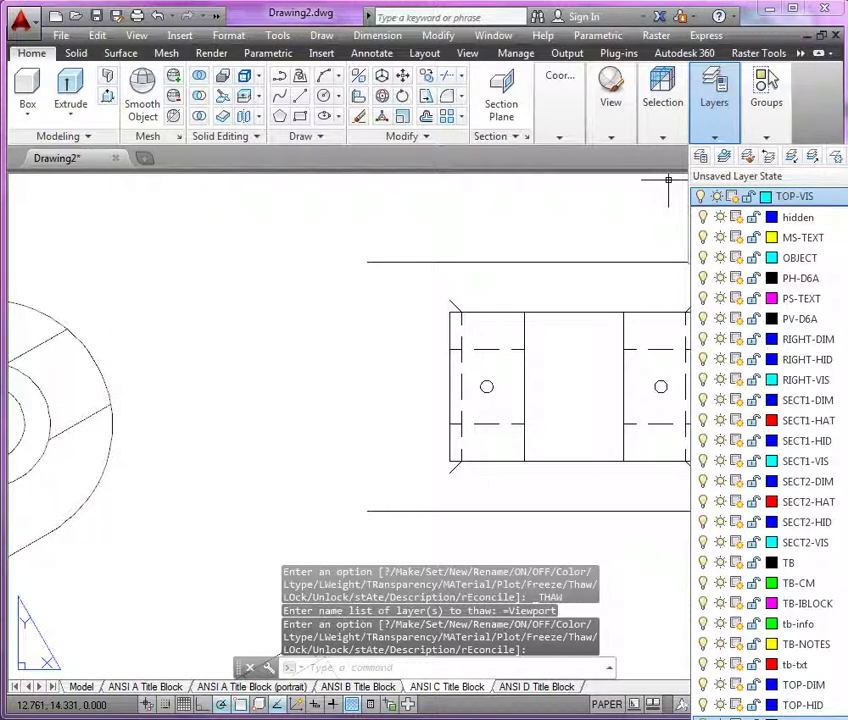
left_click(420, 250)
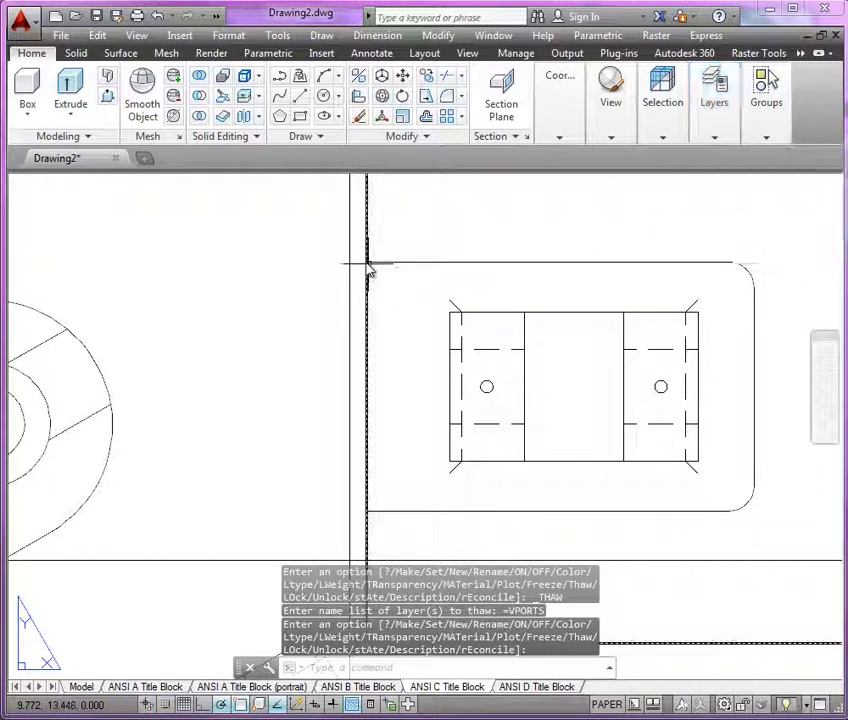
Start a polyline at the top view's apparent intersection snap point, then cancel it
type("pl")
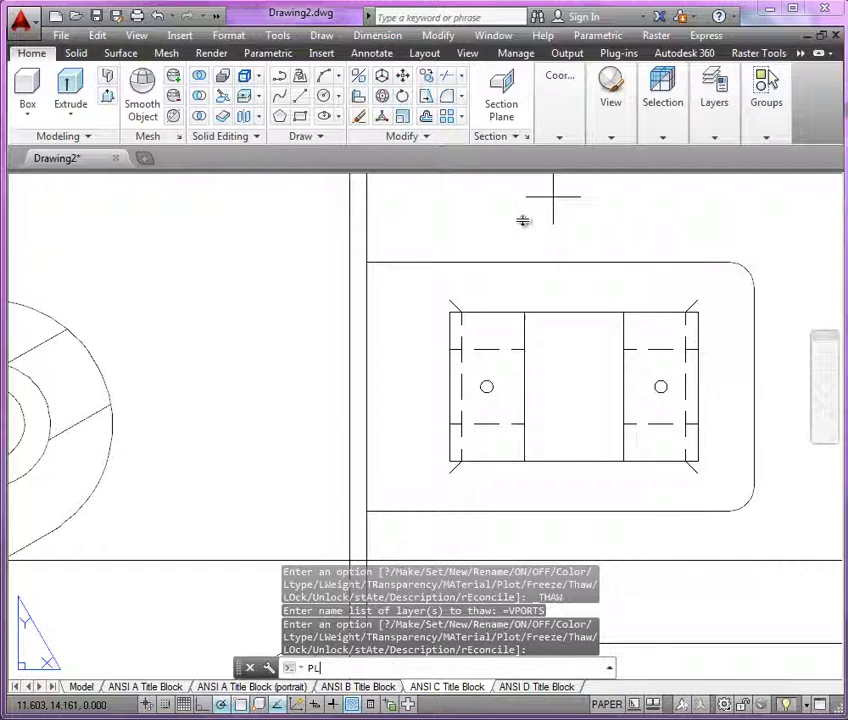
key("Return")
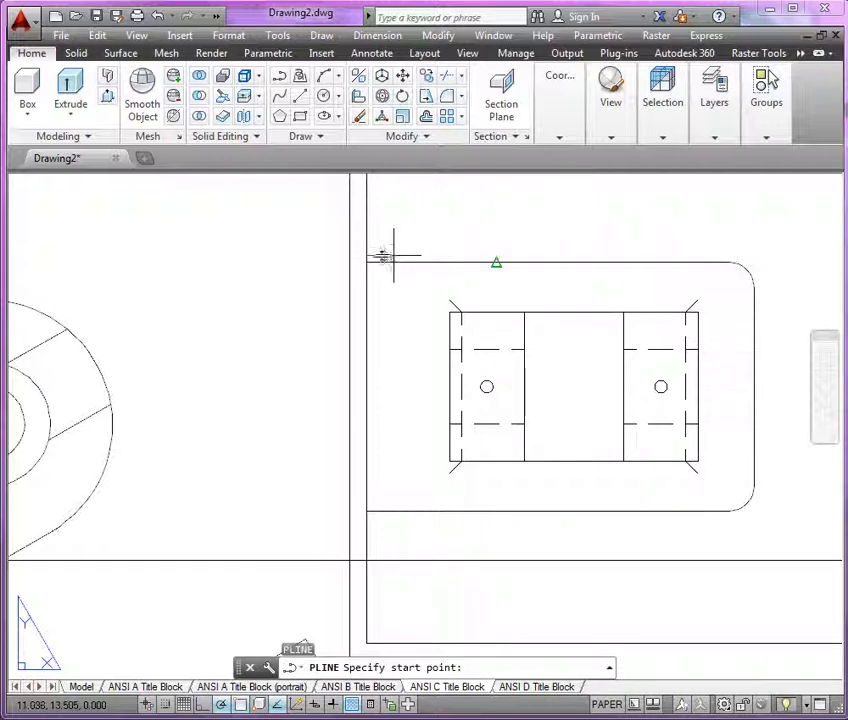
right_click(240, 706)
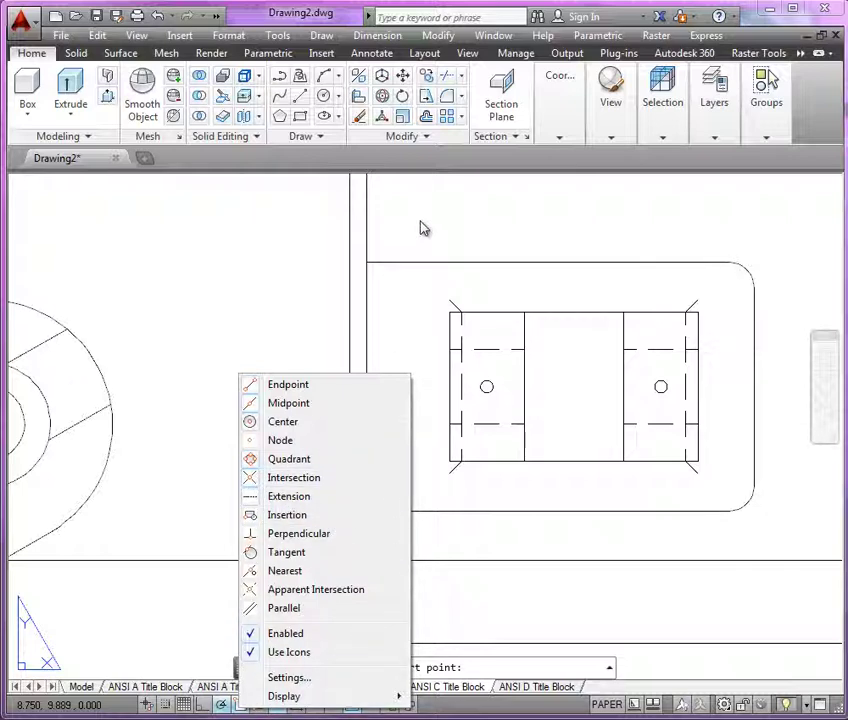
scroll(403, 245, "down", 5)
scroll(393, 259, "up", 6)
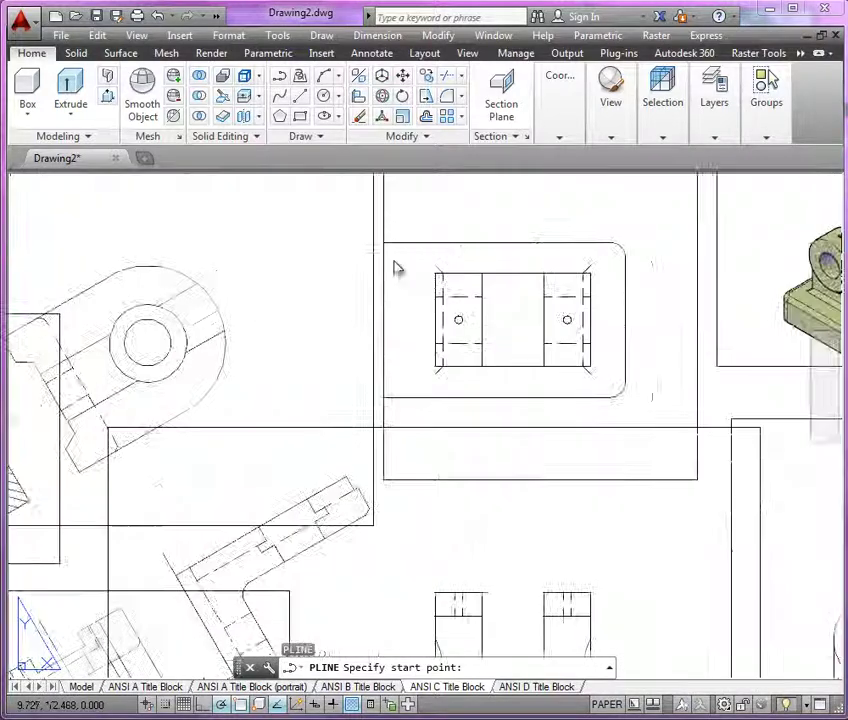
middle_click_drag(365, 268, 305, 268)
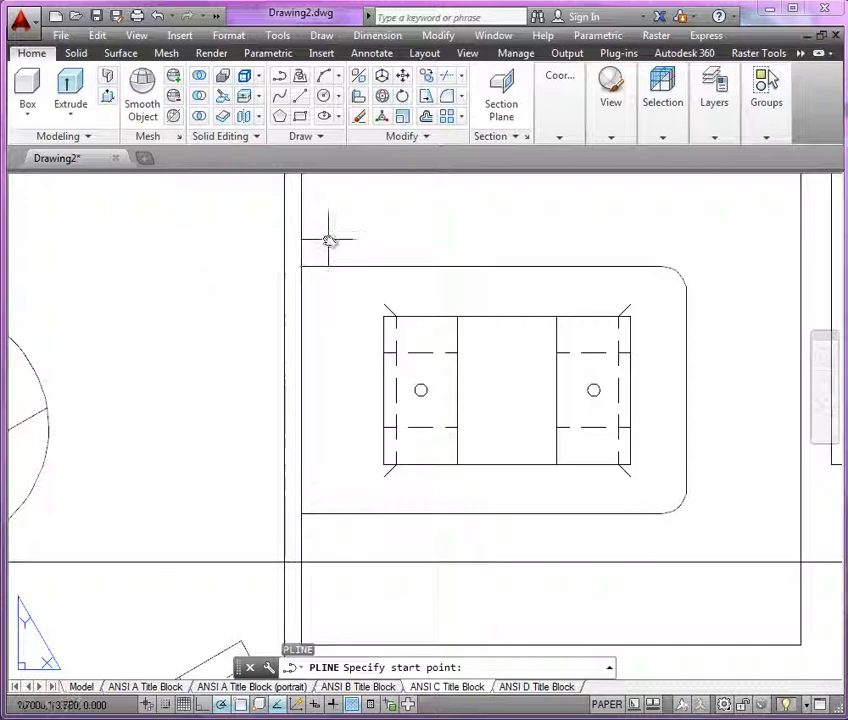
right_click(335, 238, "shift")
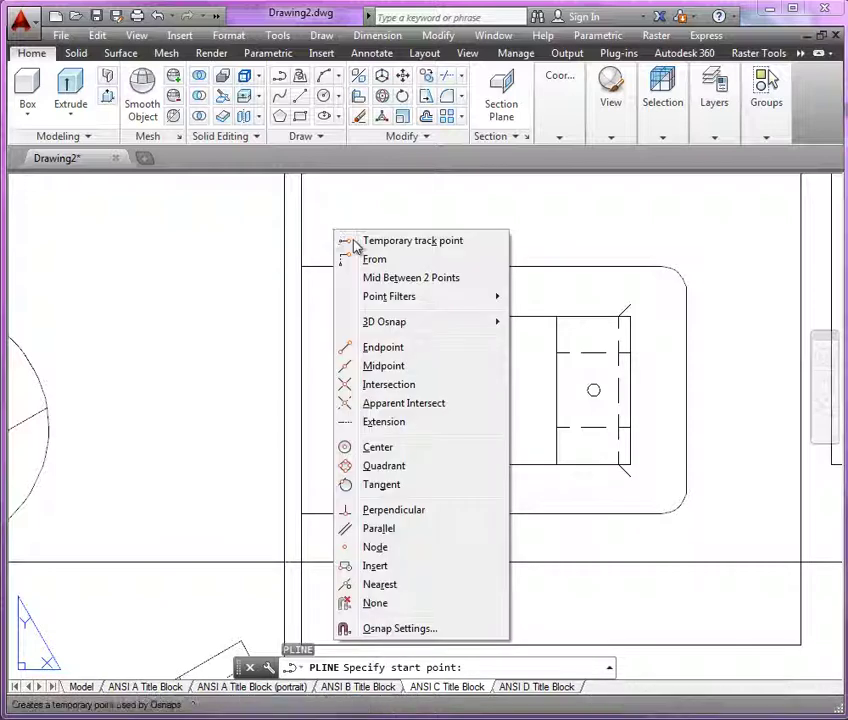
left_click(403, 402)
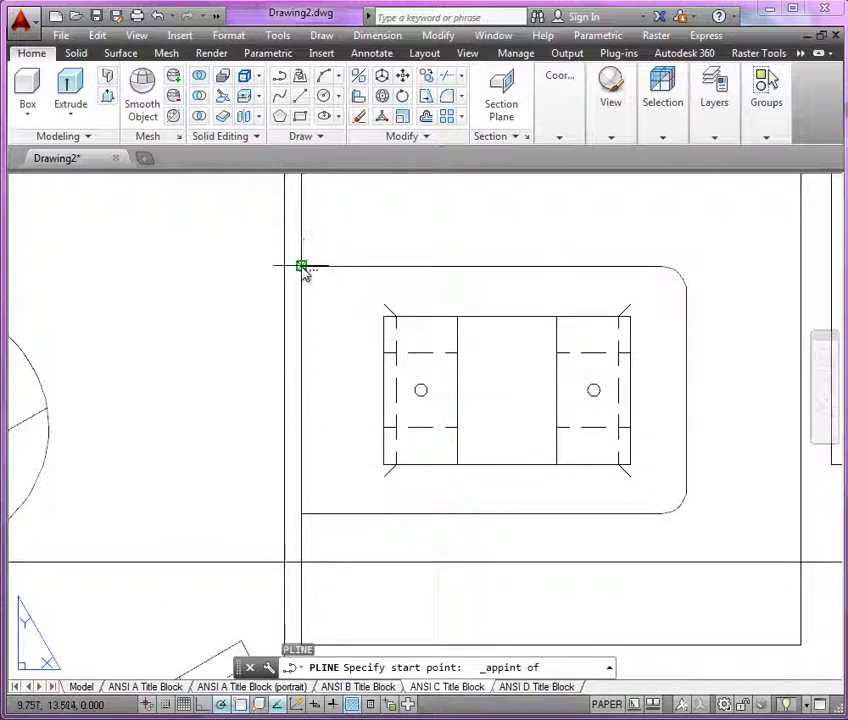
scroll(341, 270, "down", 2)
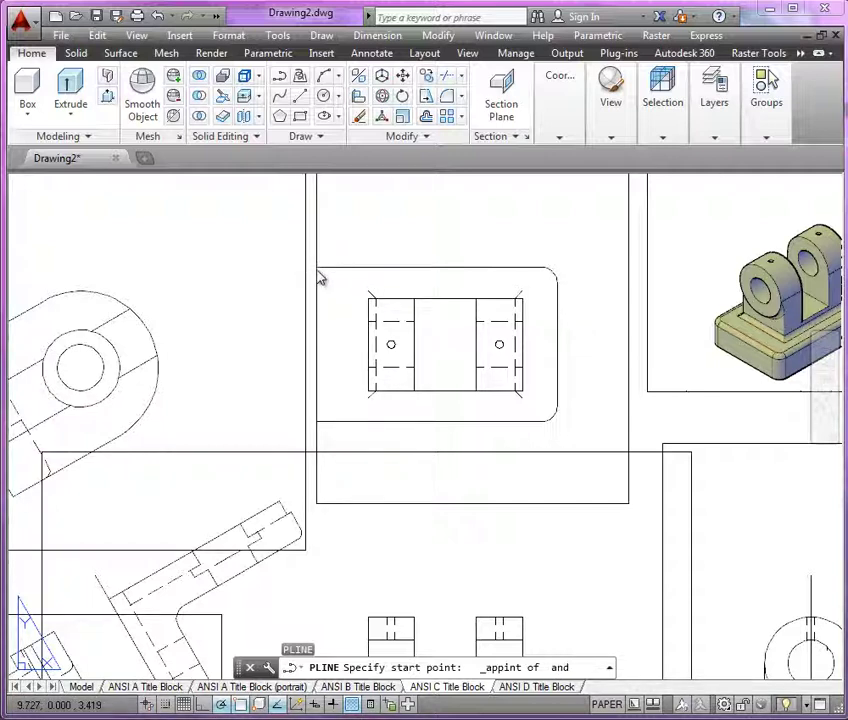
left_click(322, 282)
scroll(380, 220, "down", 5)
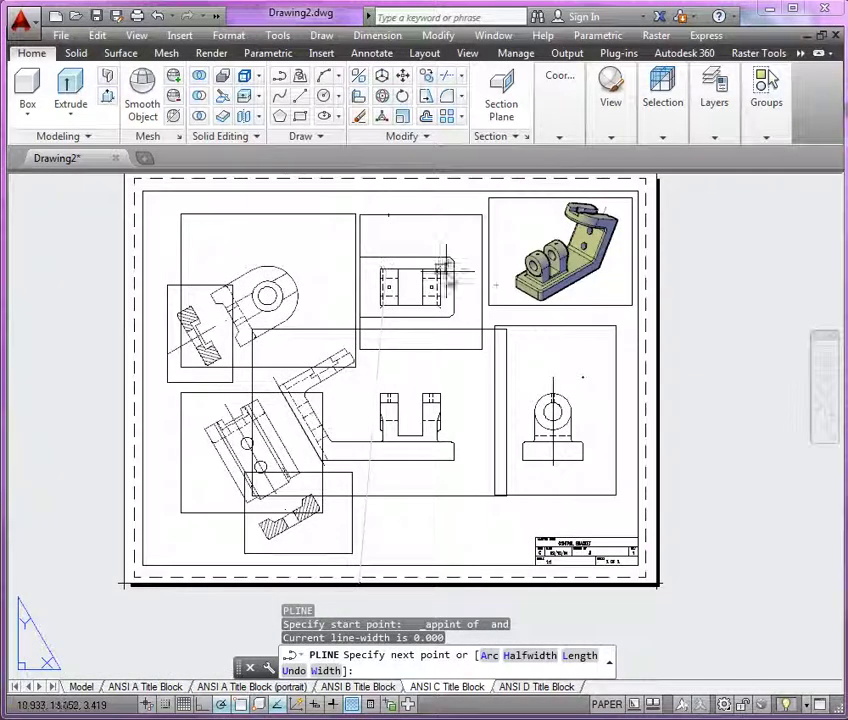
key("Escape")
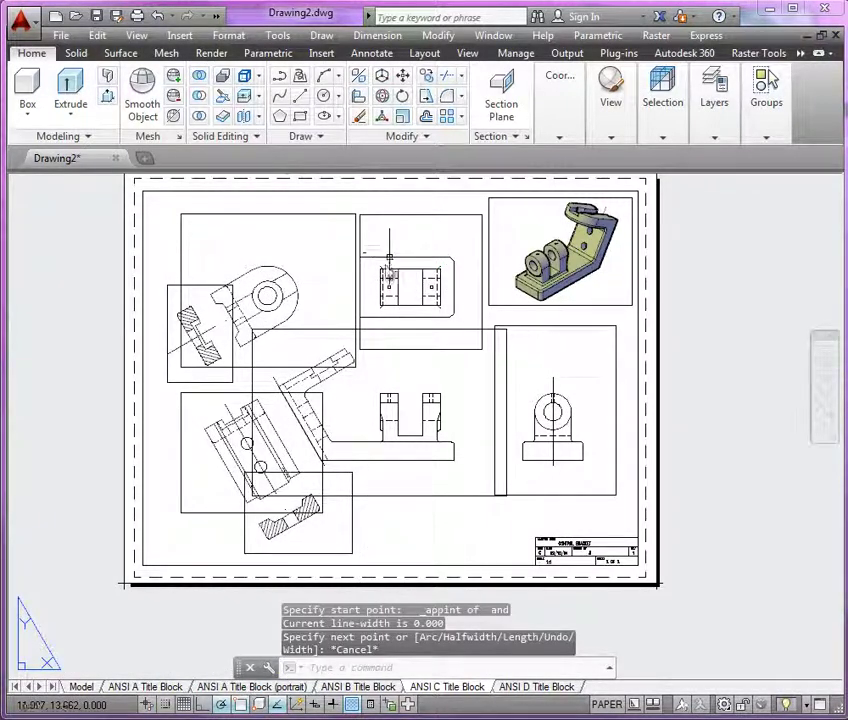
Draw a six-point zigzag break-line polyline down the top view's left side
scroll(389, 265, "up", 7)
scroll(357, 270, "down", 2)
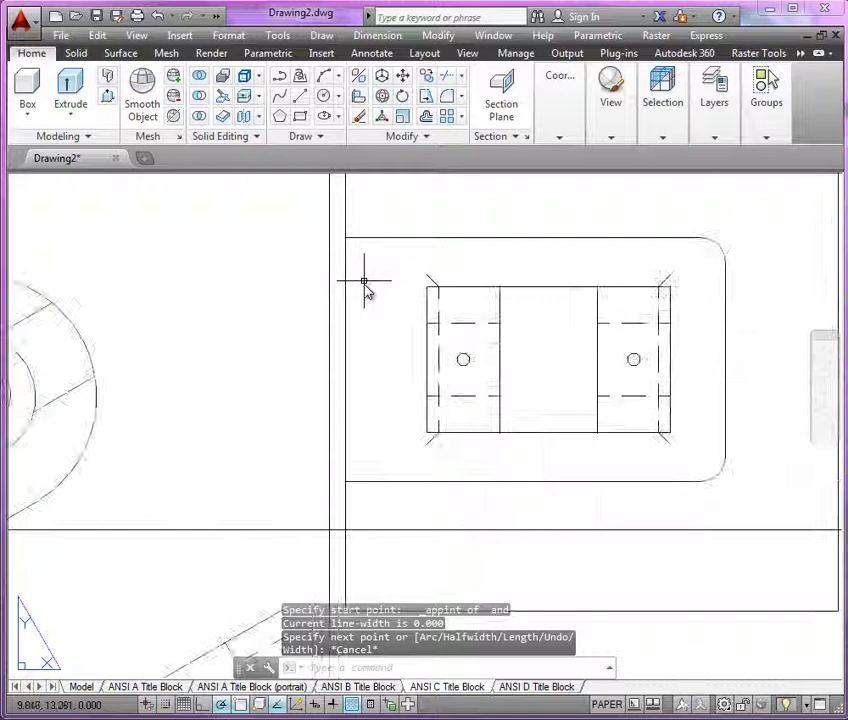
mouse_move(365, 284)
middle_mouse_down()
mouse_move(337, 284)
mouse_move(284, 263)
mouse_move(267, 270)
middle_mouse_up()
key("Return")
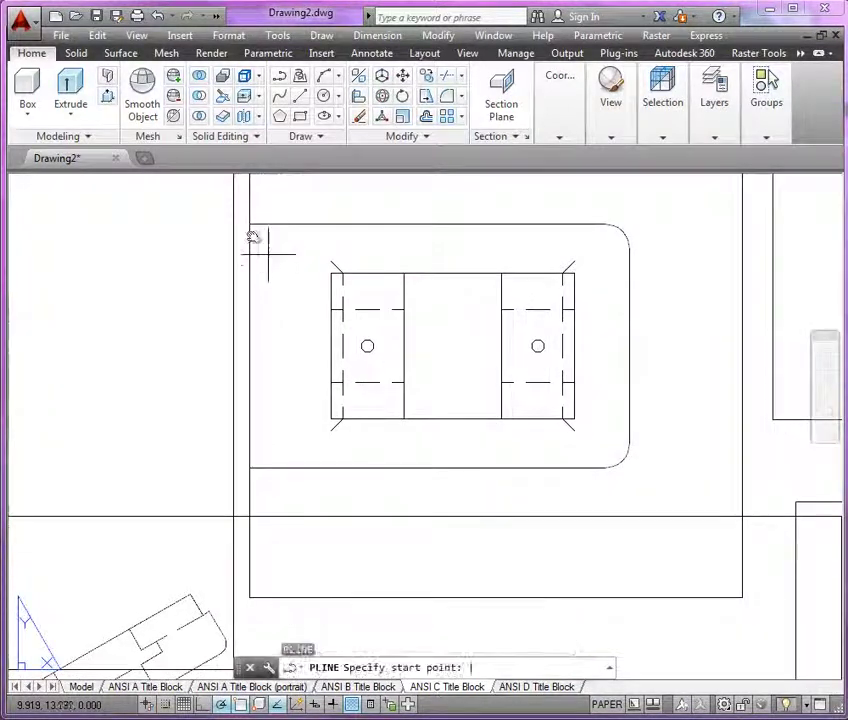
left_click(250, 325)
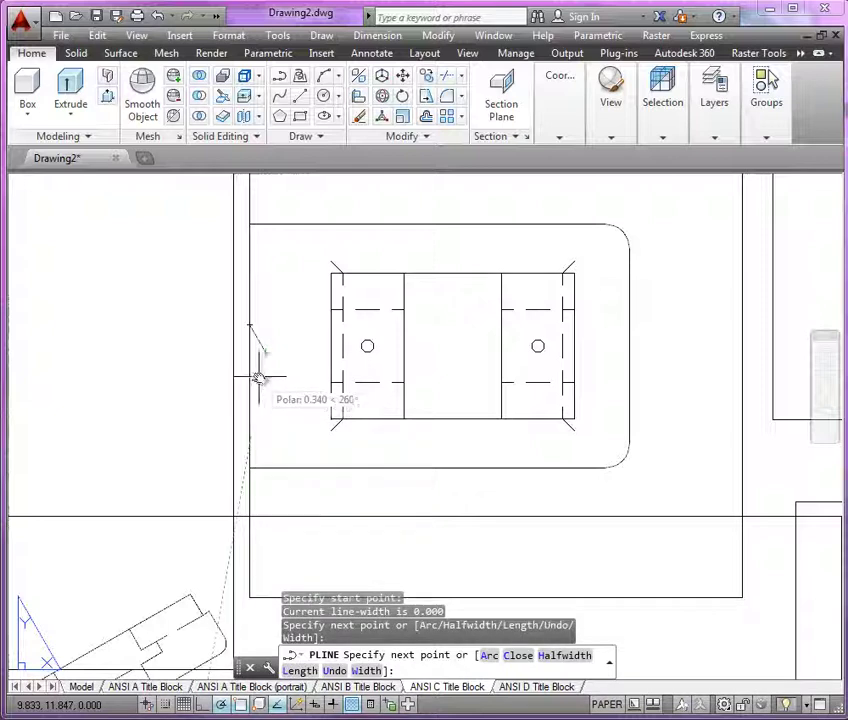
left_click(257, 373)
left_click(263, 390)
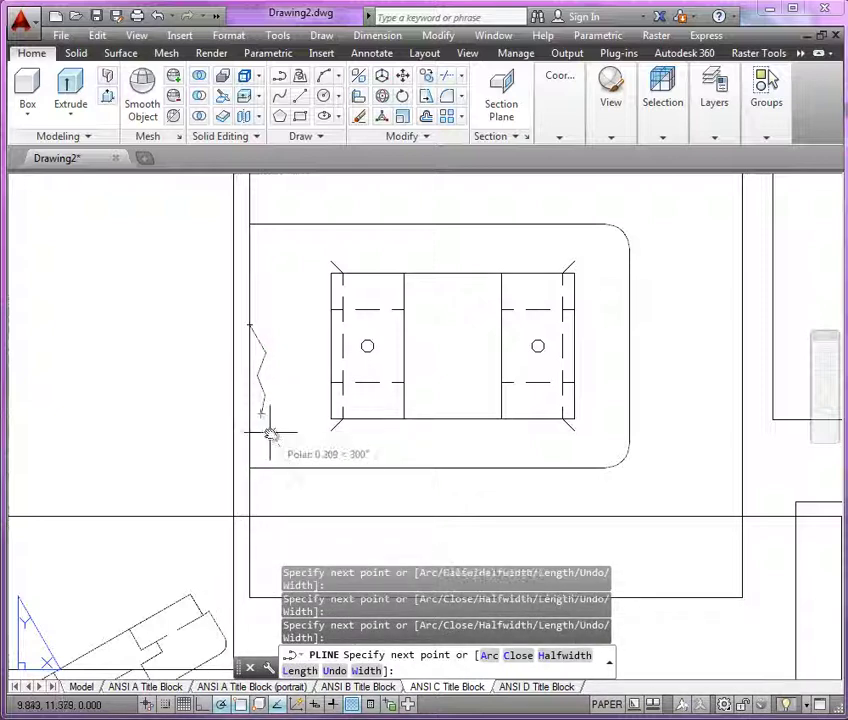
left_click(269, 431)
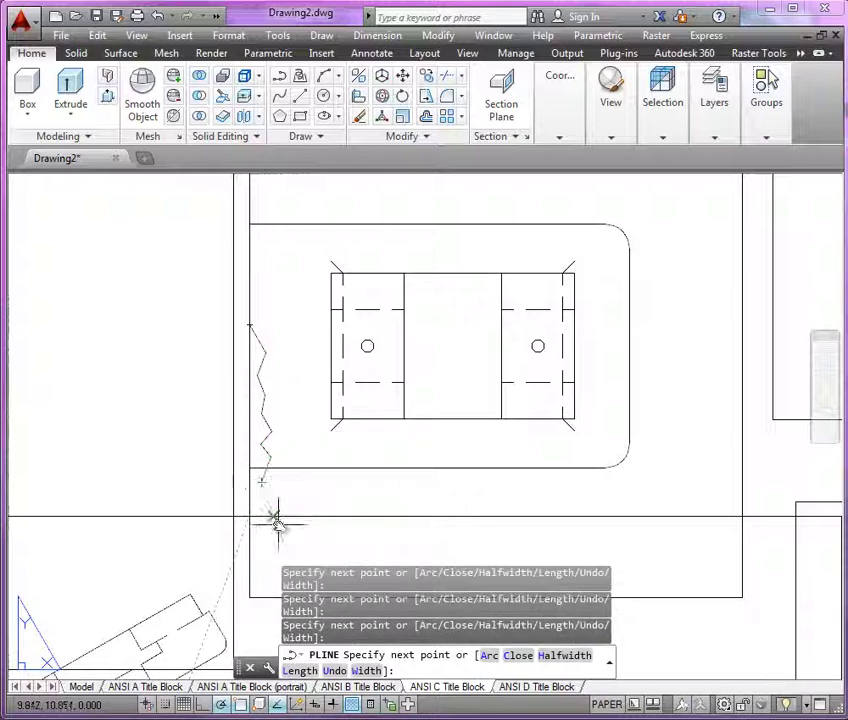
left_click(273, 565)
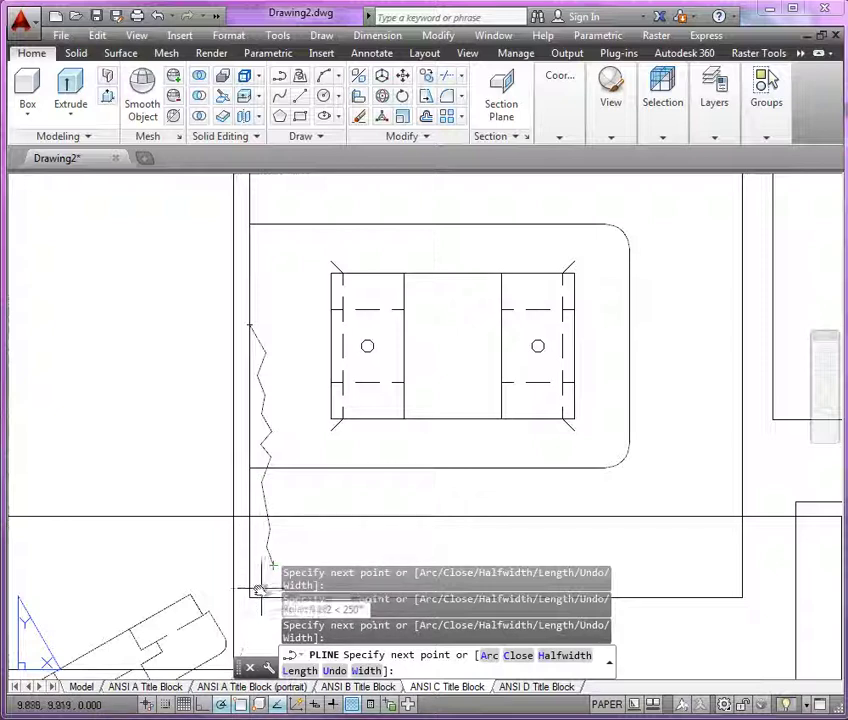
left_click(249, 597)
key("Return")
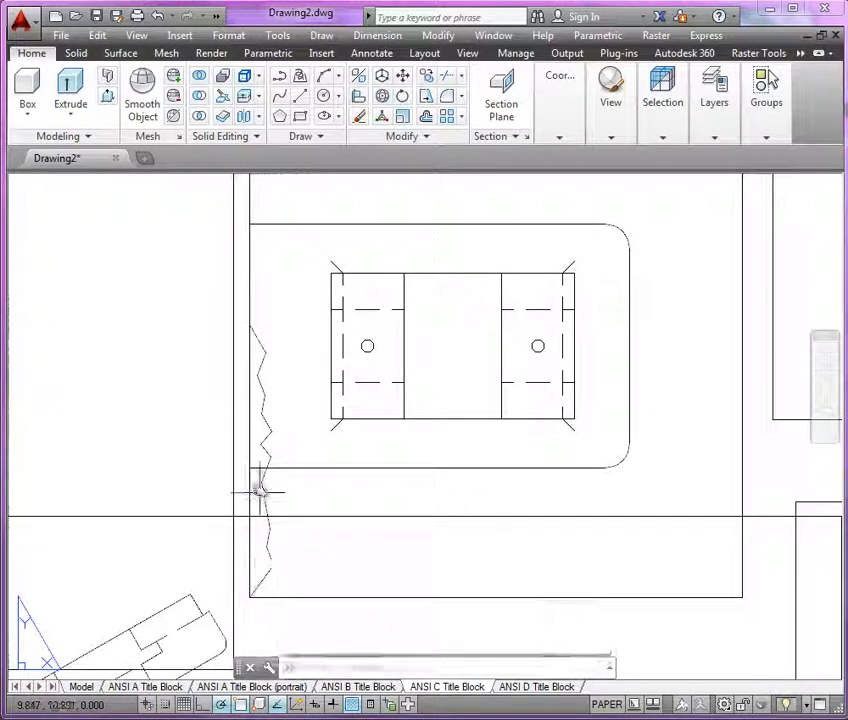
Move the zigzag break line toward the top view's left edge
type("m")
key("Return")
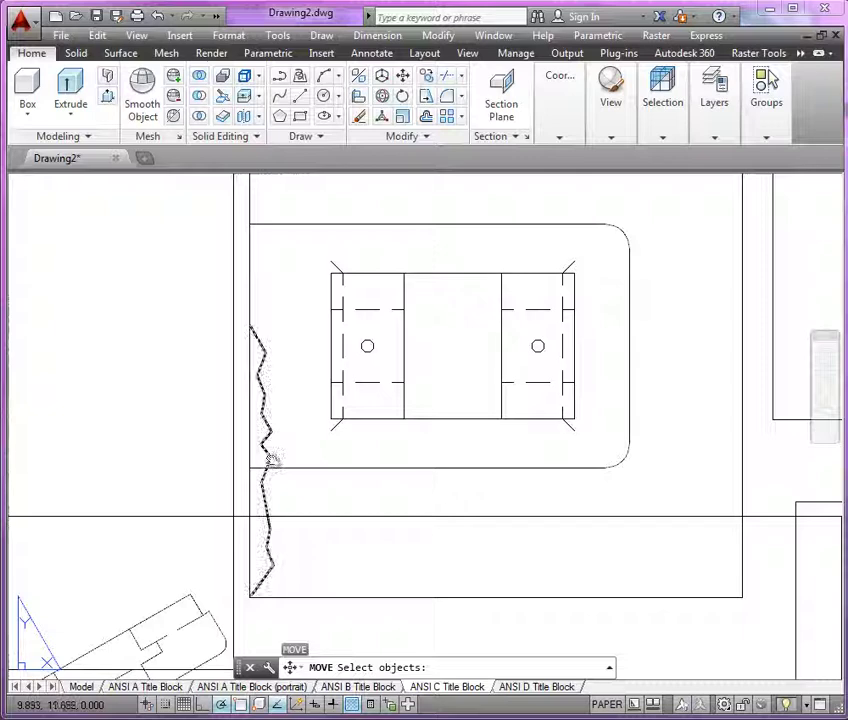
left_click(268, 432)
key("Return")
left_click(267, 350)
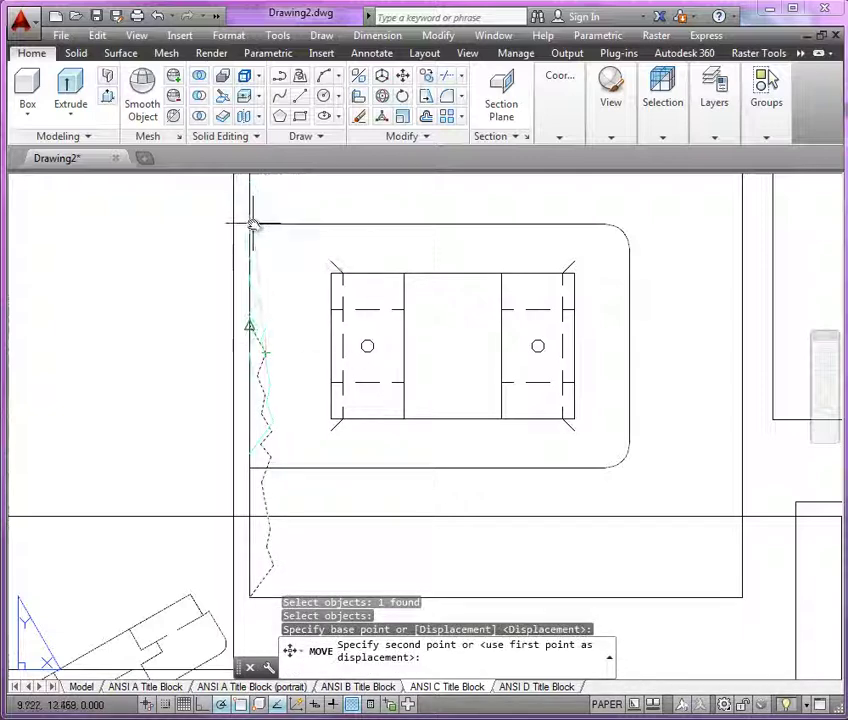
scroll(249, 222, "up", 4)
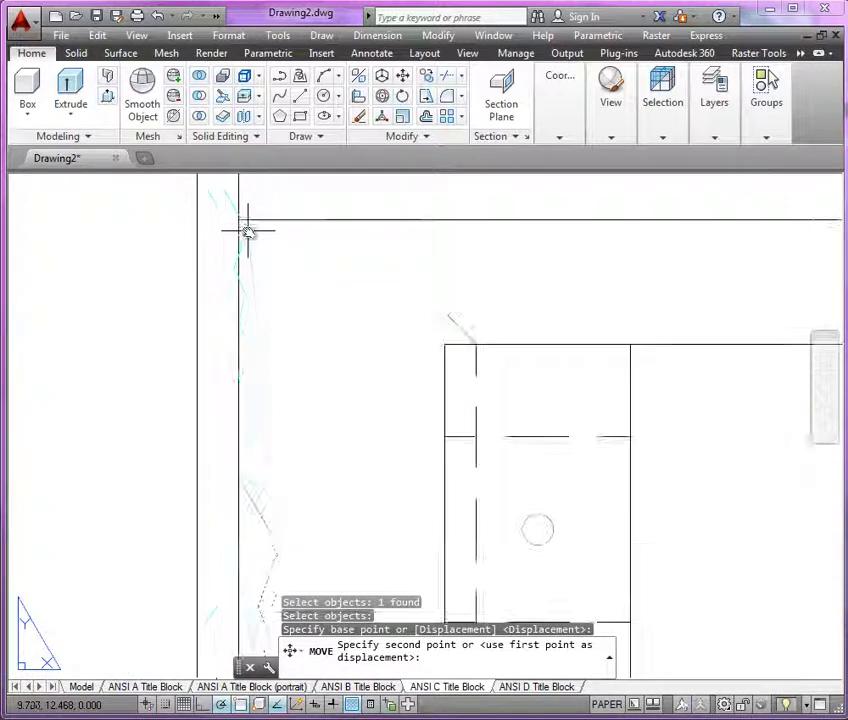
scroll(239, 220, "down", 6)
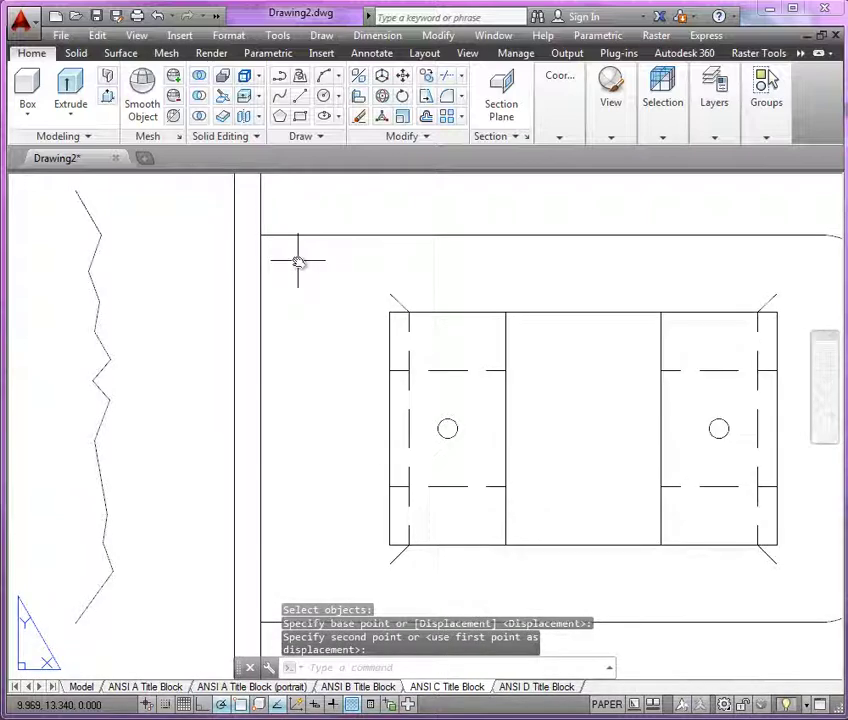
left_click(222, 270)
Move the break line again so it sits on the rectangle's left edge
key("Return")
left_click(215, 269)
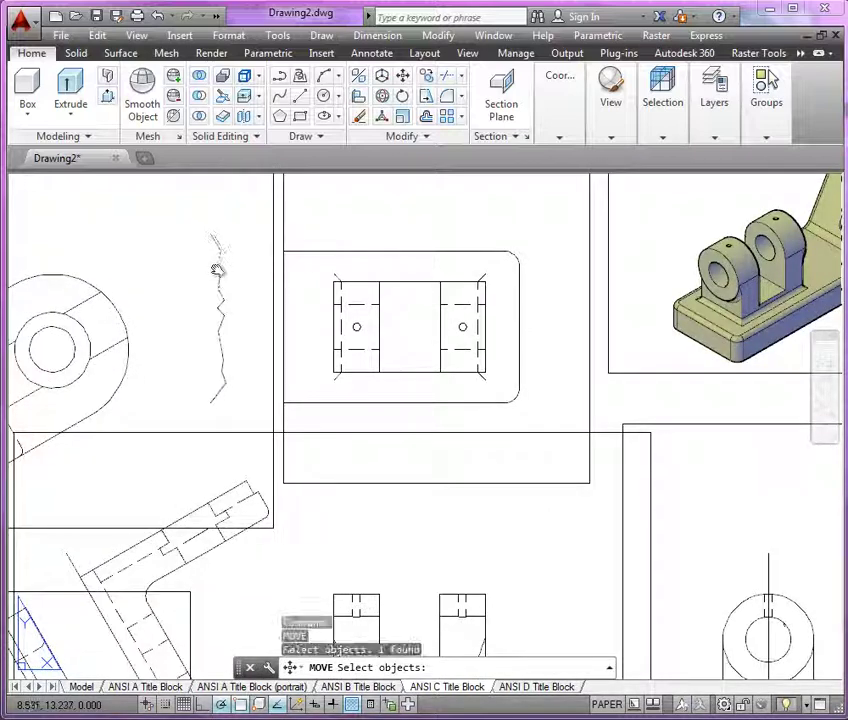
key("Return")
left_click(222, 247)
left_click(284, 248)
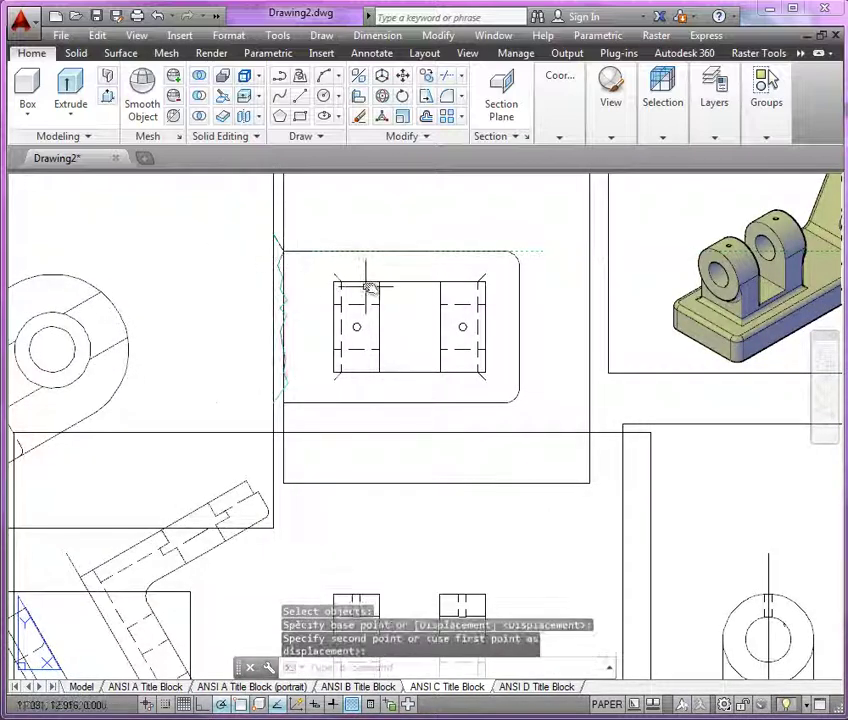
Grip-stretch the break line's endpoints to meet the outline's corner intersections
scroll(293, 370, "up", 2)
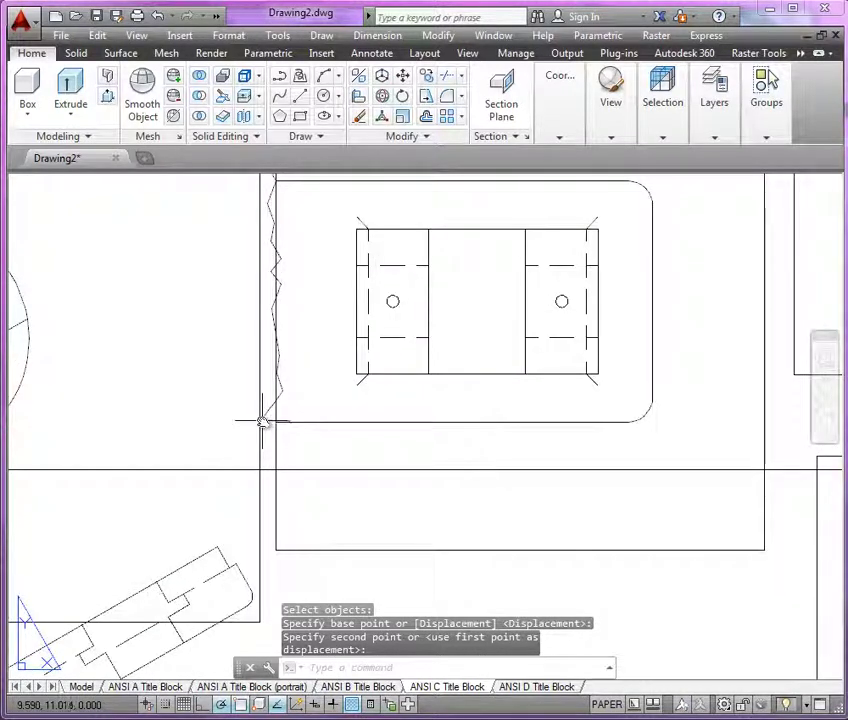
left_click(262, 420)
left_click(260, 423)
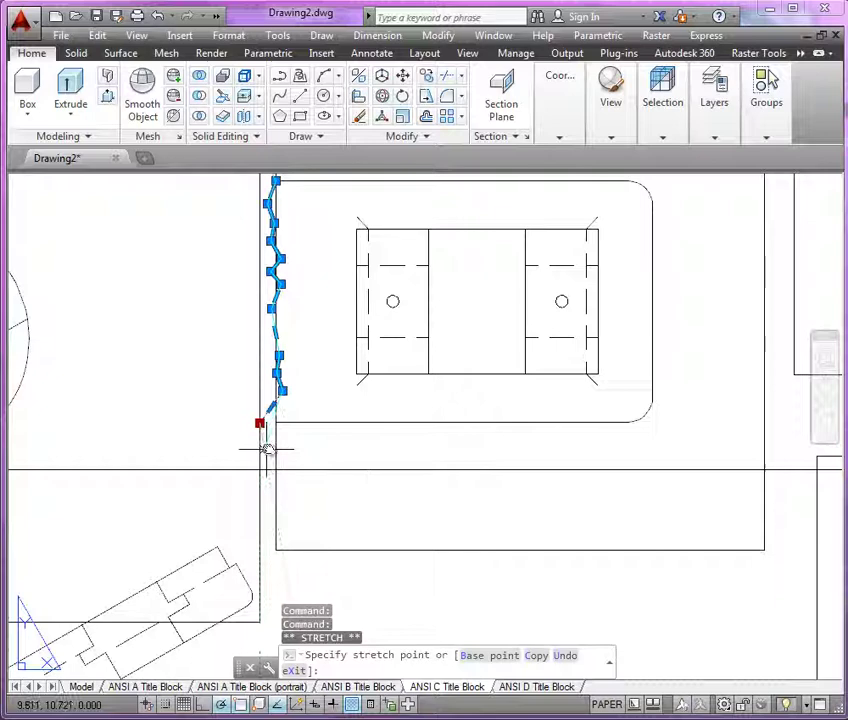
scroll(267, 450, "up", 3)
left_click(263, 444)
left_click(299, 308)
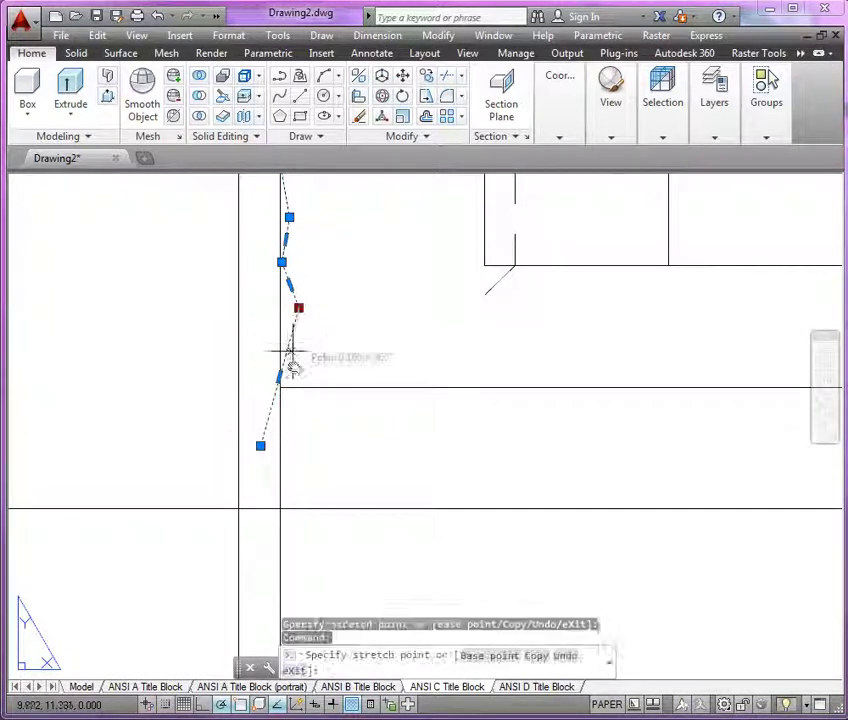
left_click(280, 386)
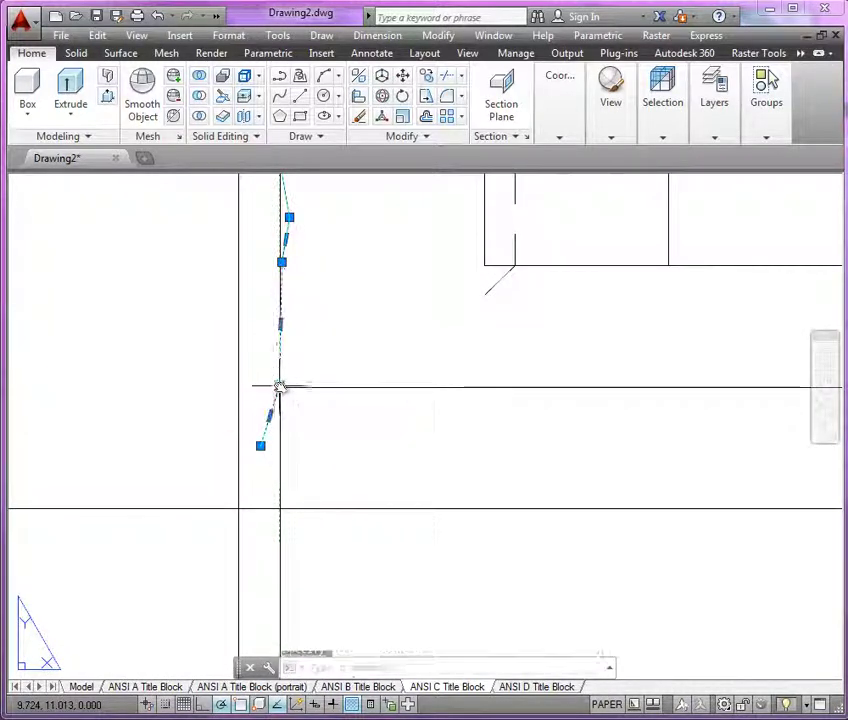
left_click(280, 386)
scroll(284, 440, "down", 4)
key("Escape")
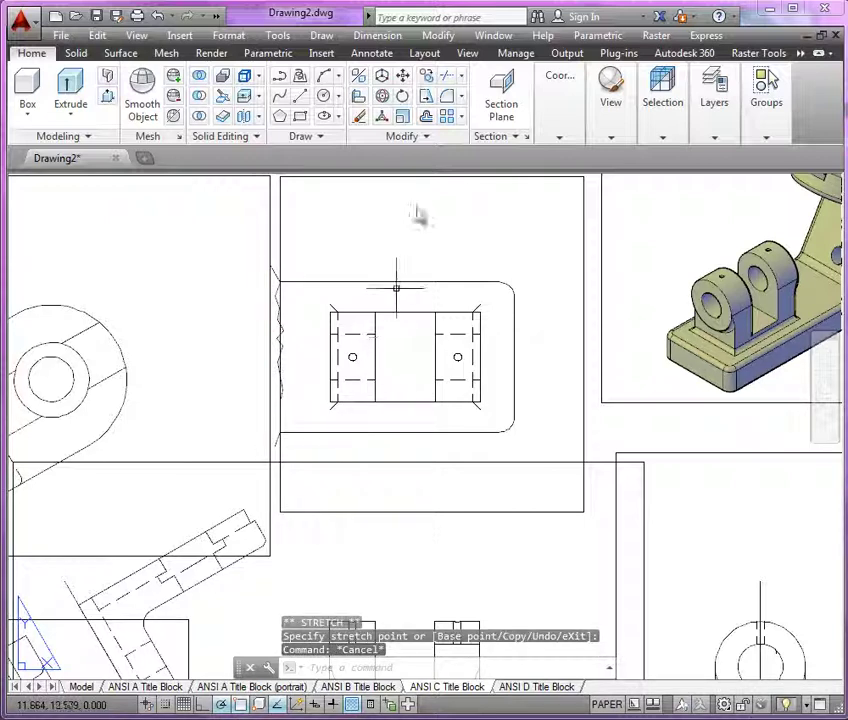
Freeze both viewport borders' layers with Layer Freeze and zoom out to the whole sheet
left_click(713, 100)
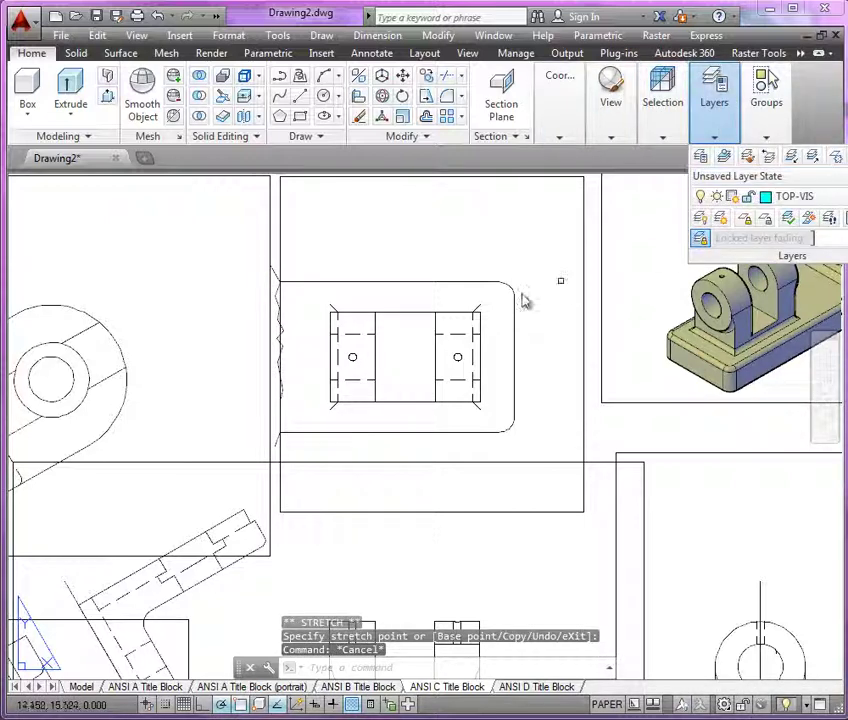
left_click(583, 336)
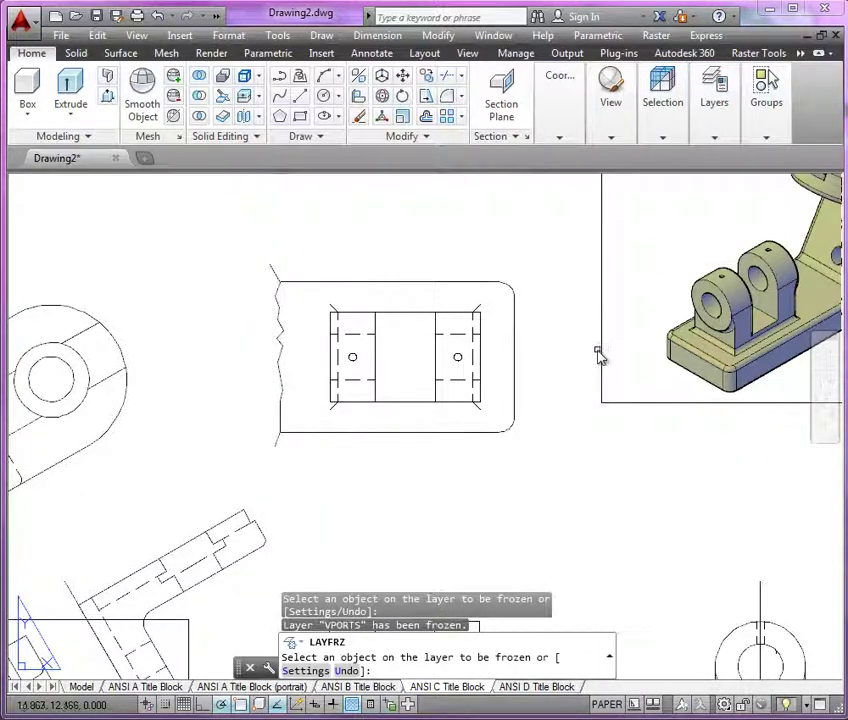
left_click(601, 352)
key("Return")
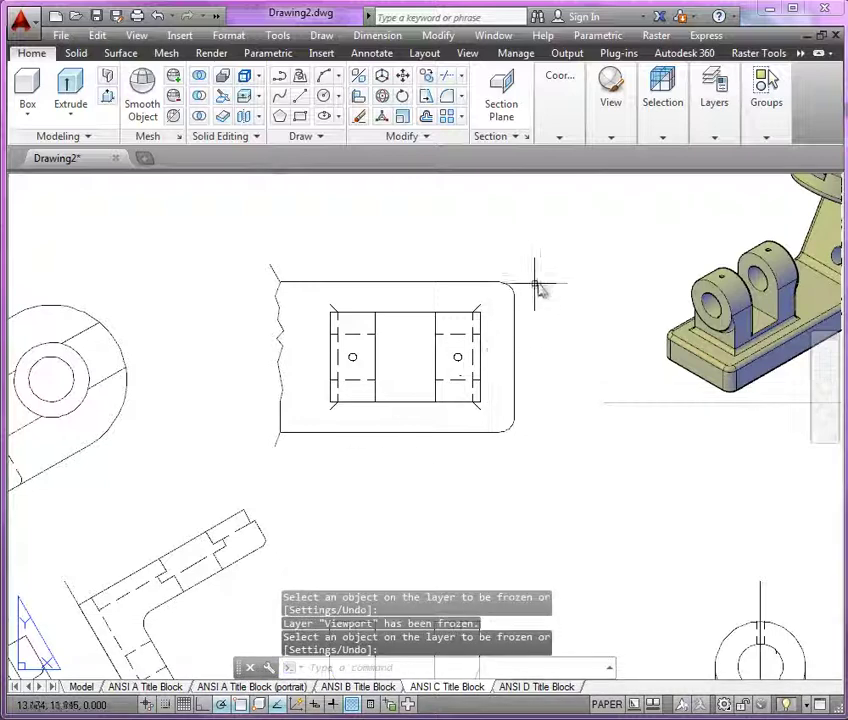
scroll(540, 288, "down", 2)
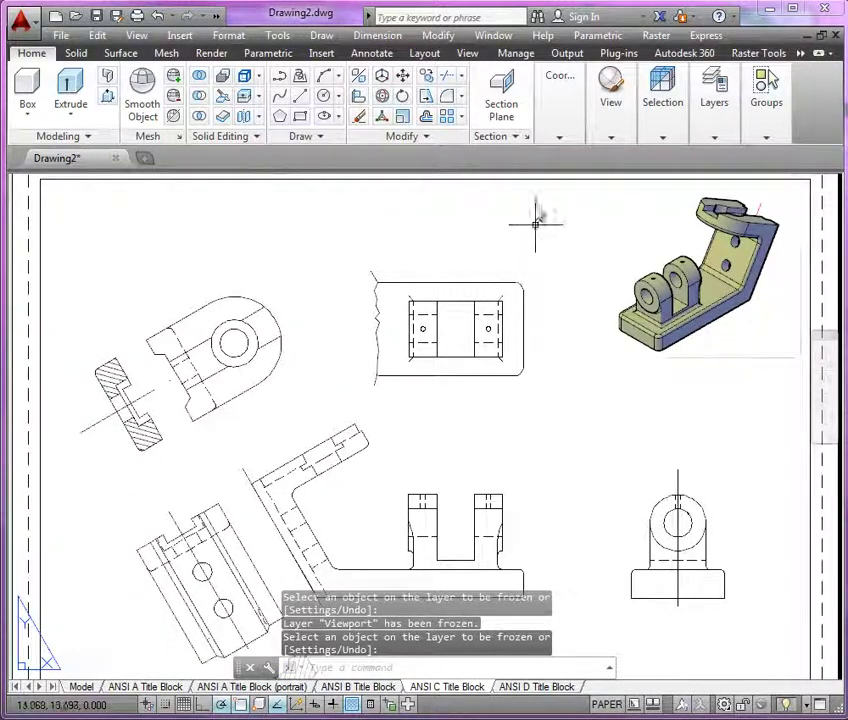
scroll(536, 222, "down", 2)
scroll(496, 341, "down", 1)
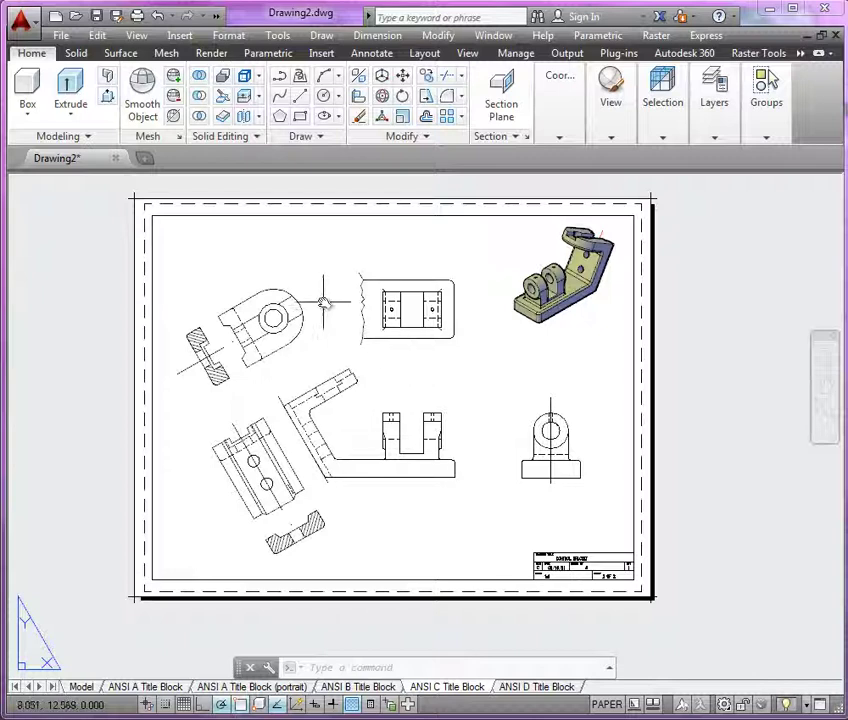
Activate the top-view viewport and restore its previous view with ZOOM Previous
left_click(413, 273)
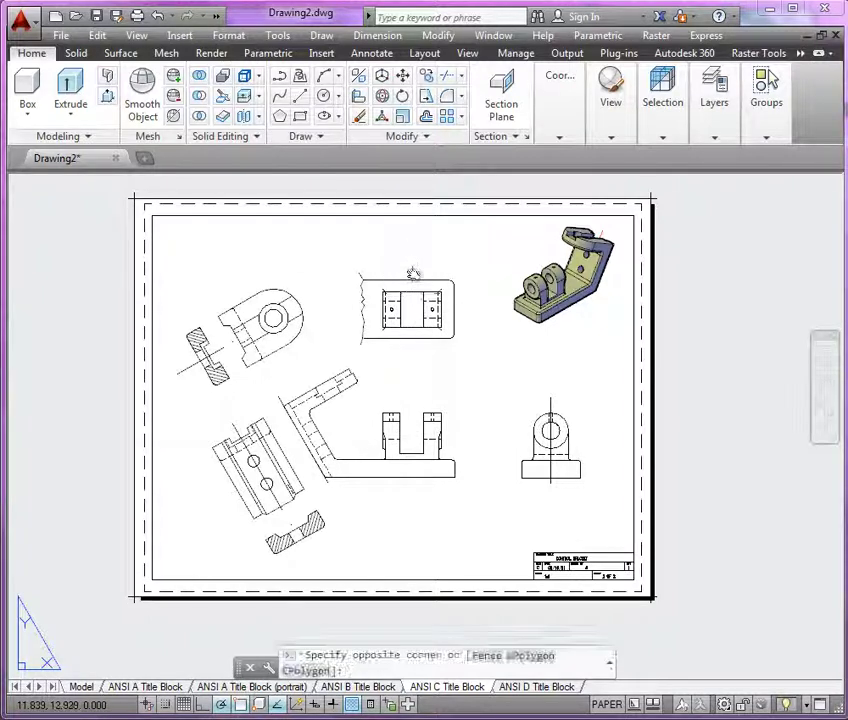
double_click(413, 273)
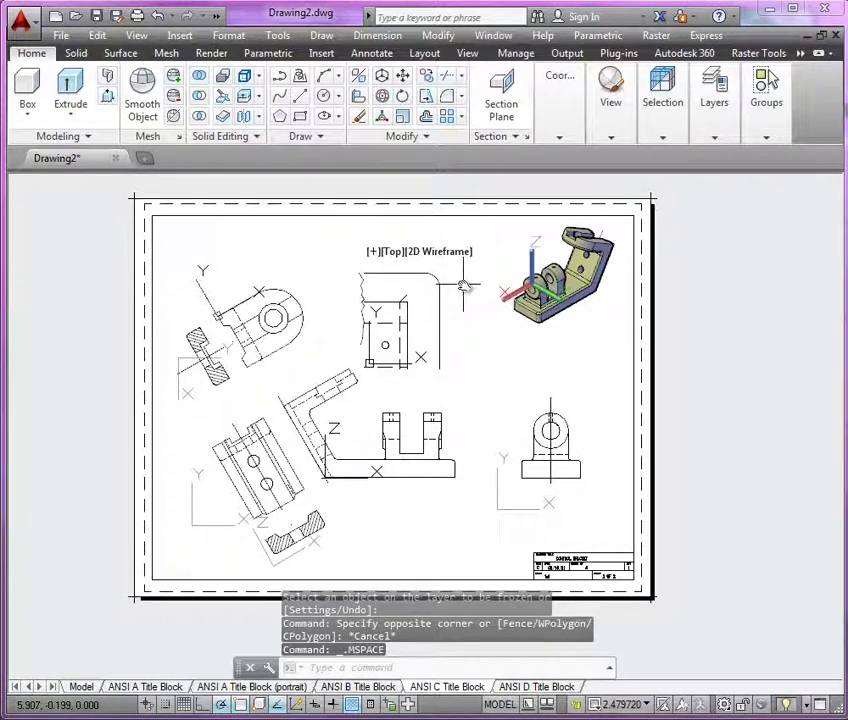
type("z")
key("Return")
scroll(460, 285, "up", 3)
key("Escape")
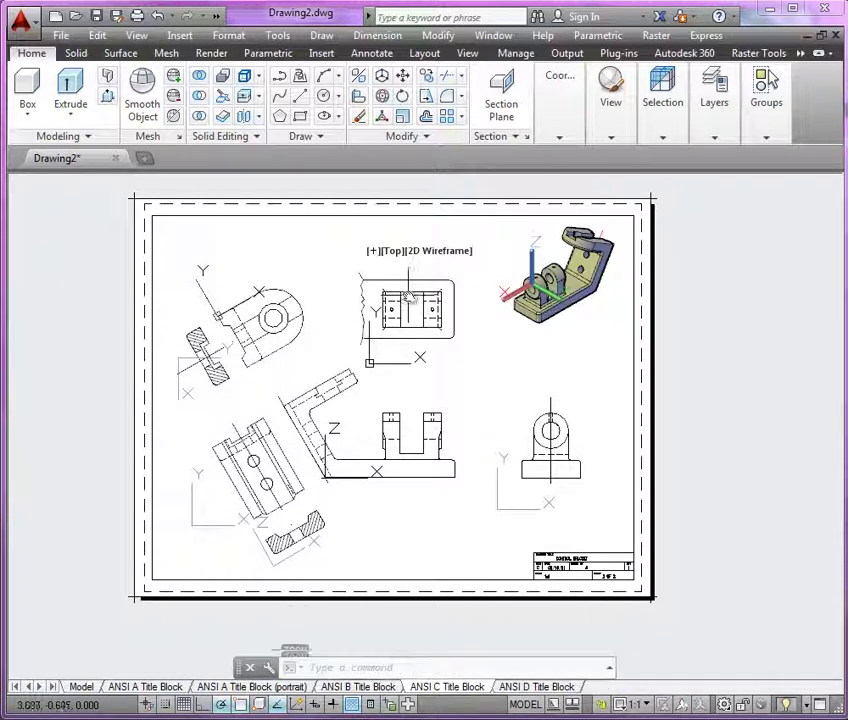
type("z")
key("Return")
type("p")
key("Return")
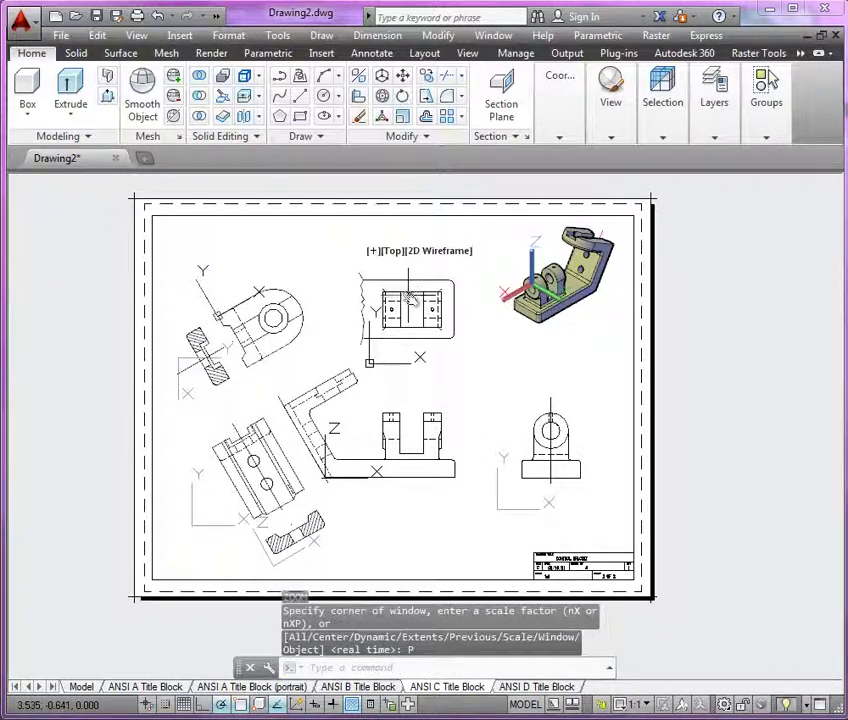
Lock the top viewport's display and make the viewport active again
left_click(601, 706)
scroll(469, 299, "up", 7)
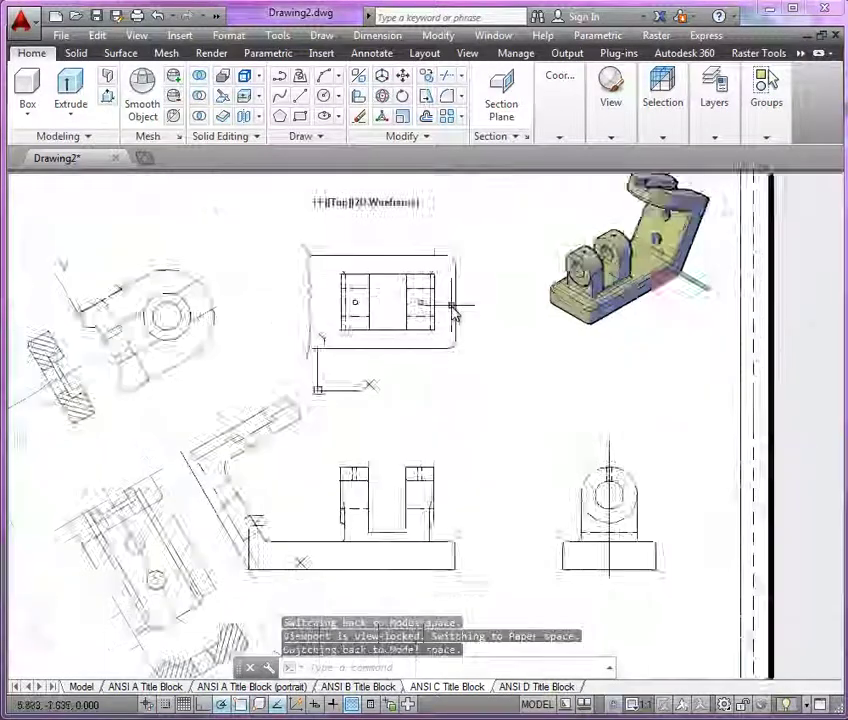
middle_click_drag(469, 299, 461, 417)
double_click(461, 417)
middle_click_drag(437, 305, 445, 305)
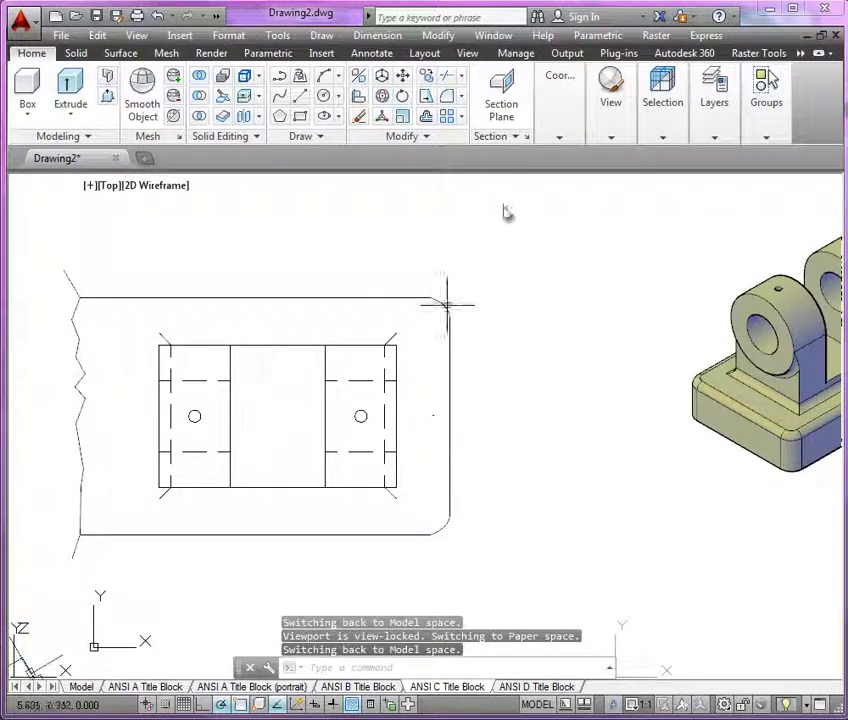
Make TOP-DIM the current layer from the Layers drop-down
left_click(714, 130)
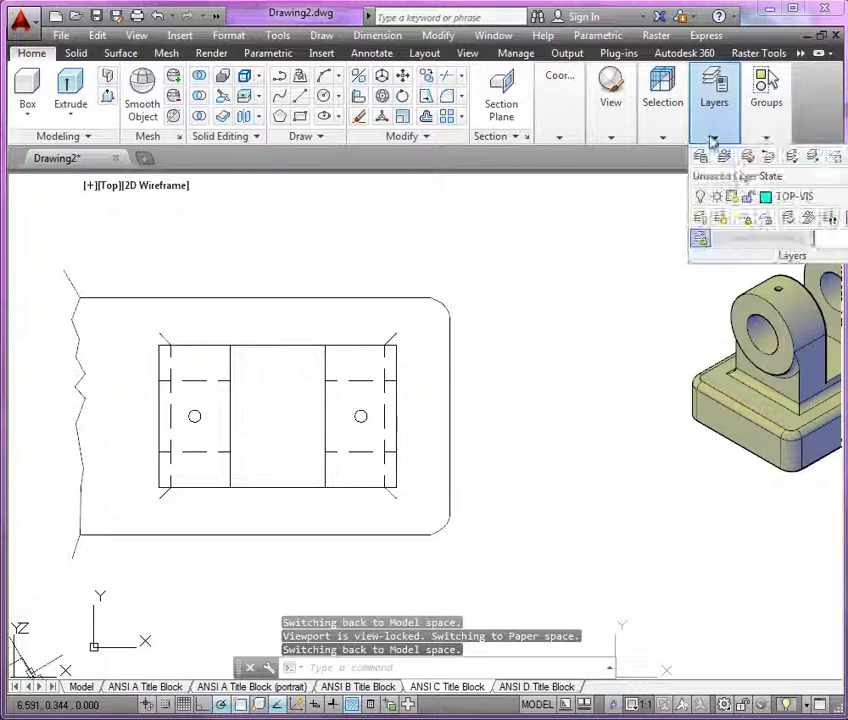
left_click(838, 198)
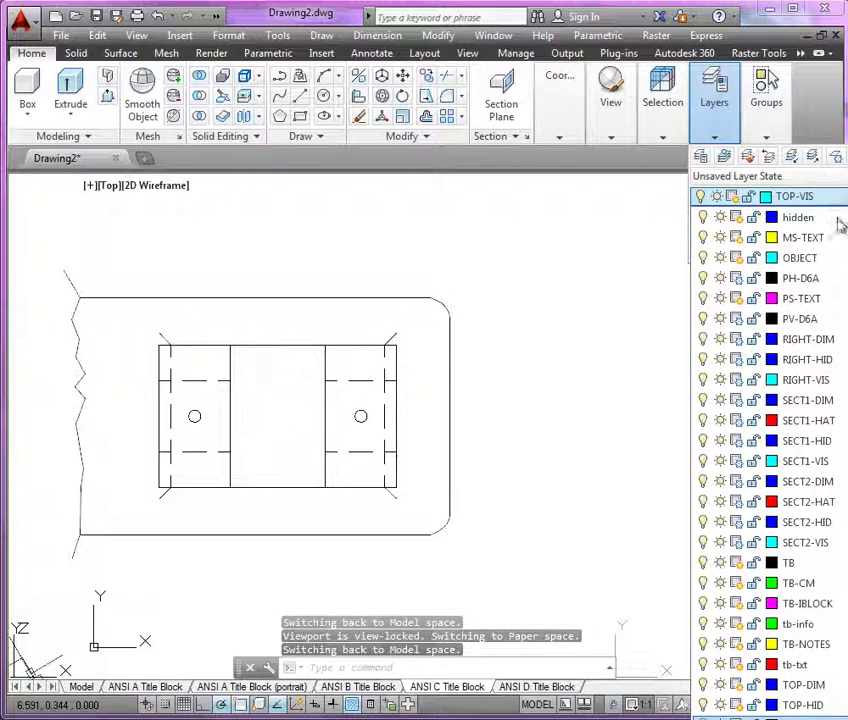
left_click(812, 686)
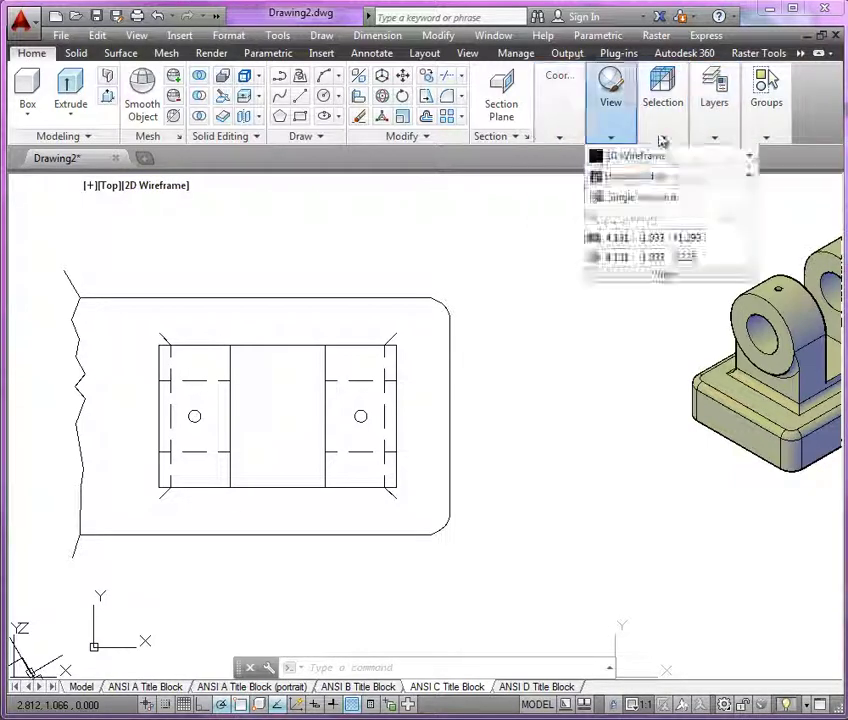
mouse_move(714, 105)
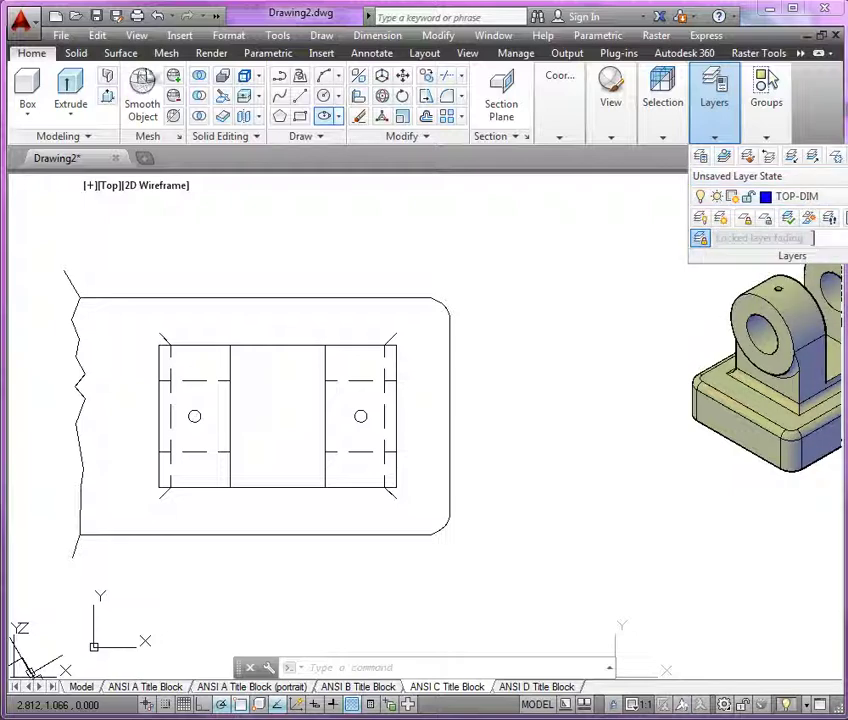
Dimension the top view's right edge with a vertical 2.500 linear dimension placed to the right
left_click(376, 55)
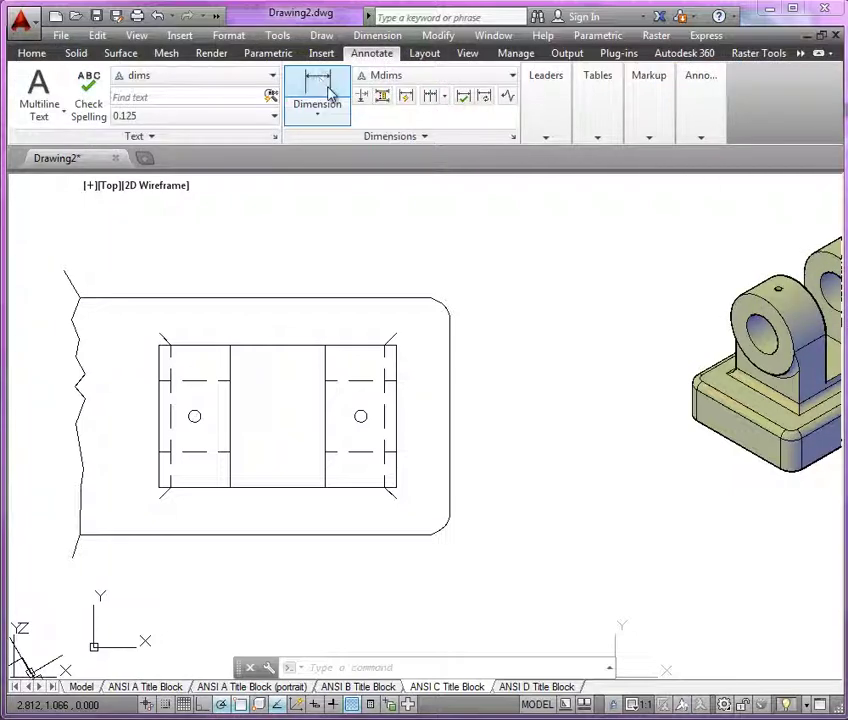
left_click(330, 92)
left_click(427, 298)
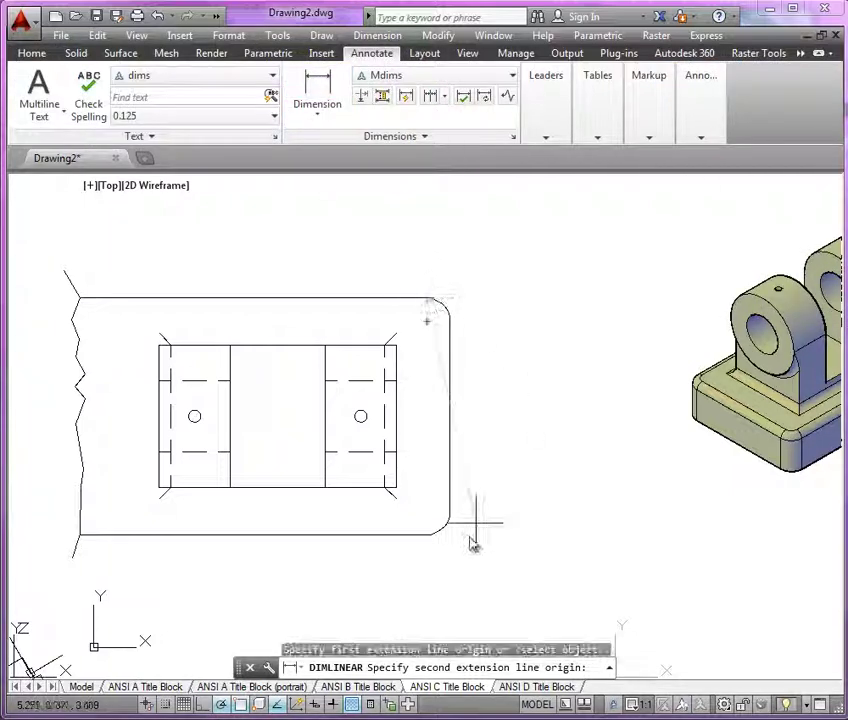
left_click(427, 535)
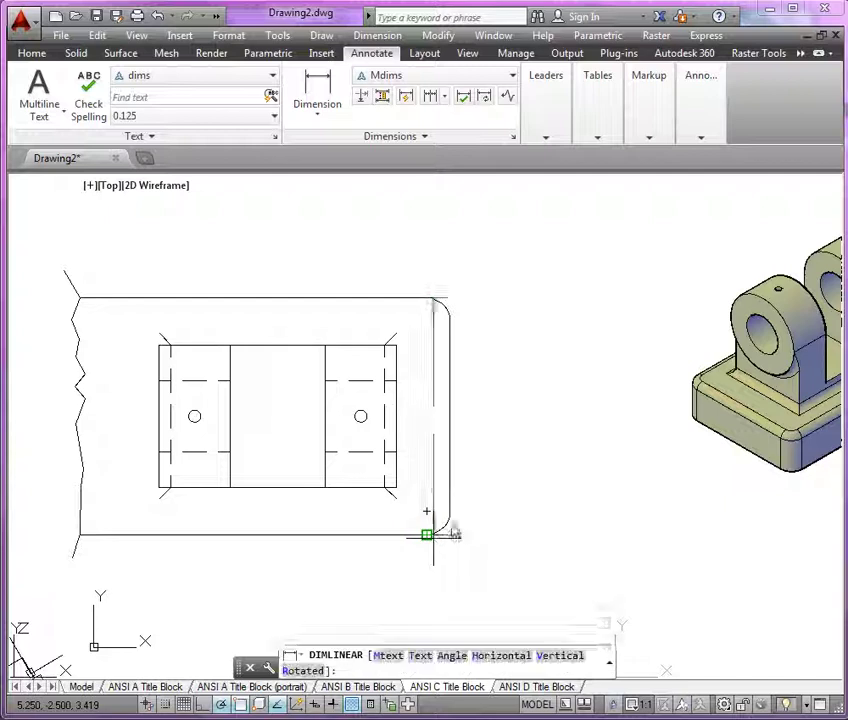
left_click(501, 466)
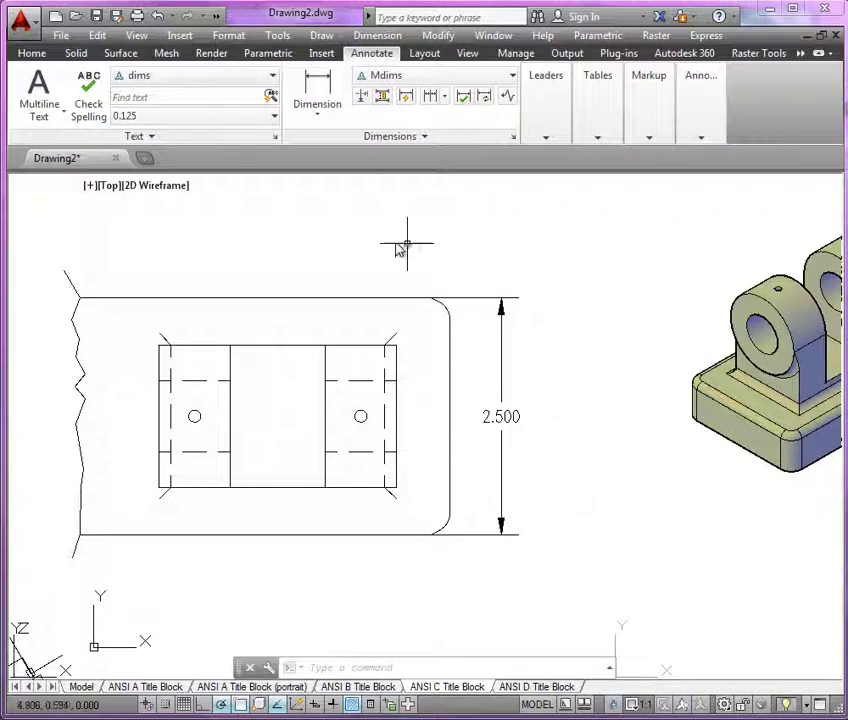
Zoom out to paper space and pan so the whole title-block sheet is visible
scroll(400, 248, "down", 5)
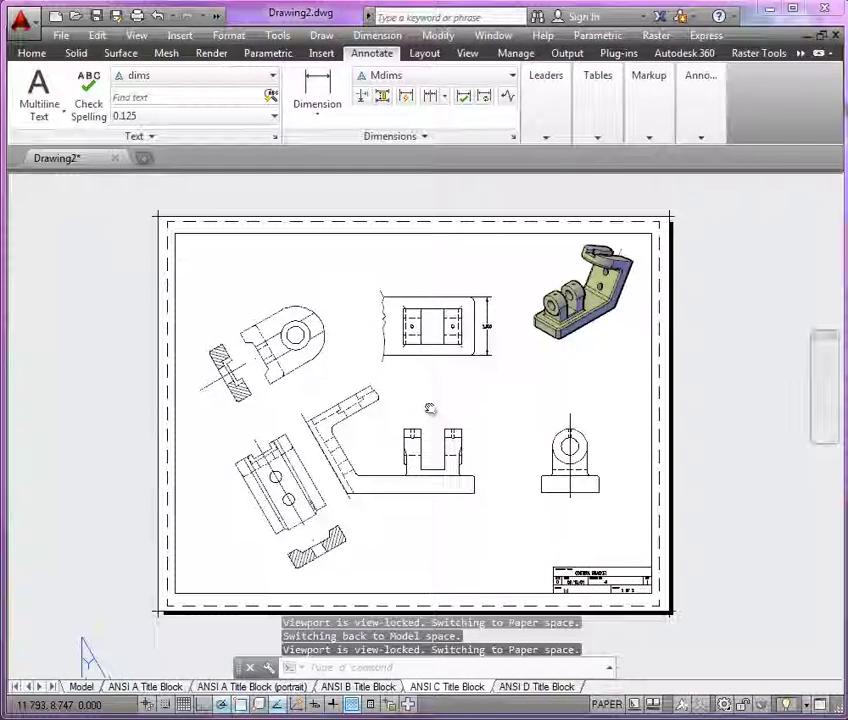
double_click(424, 545)
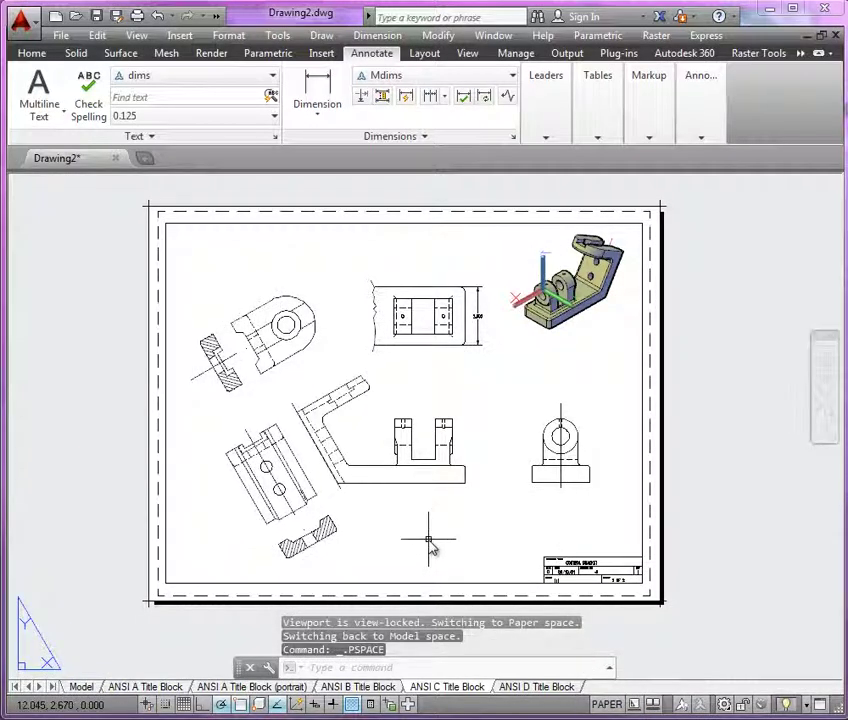
middle_click_drag(430, 545, 416, 539)
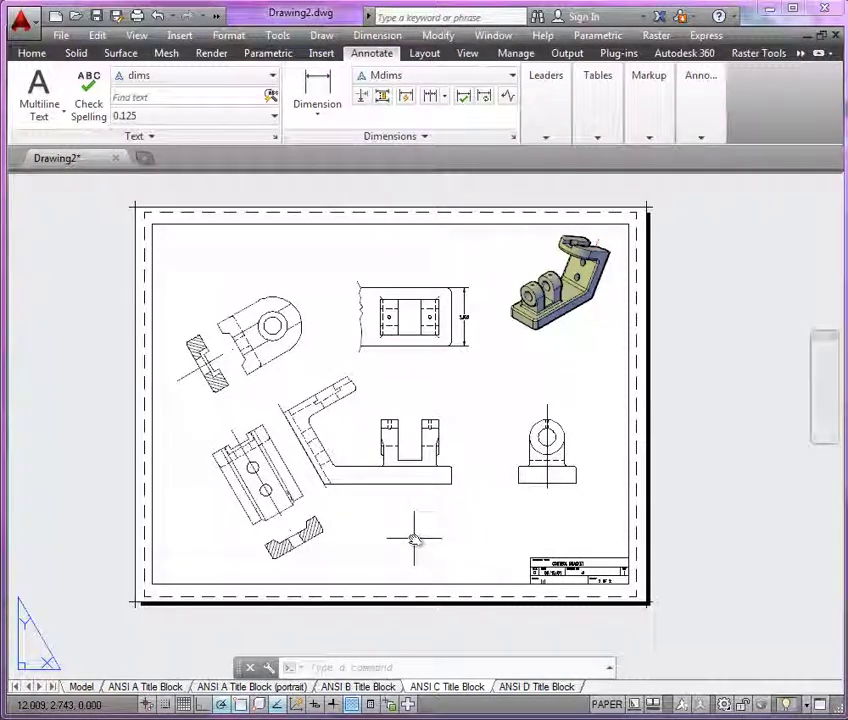
middle_click_drag(414, 540, 418, 548)
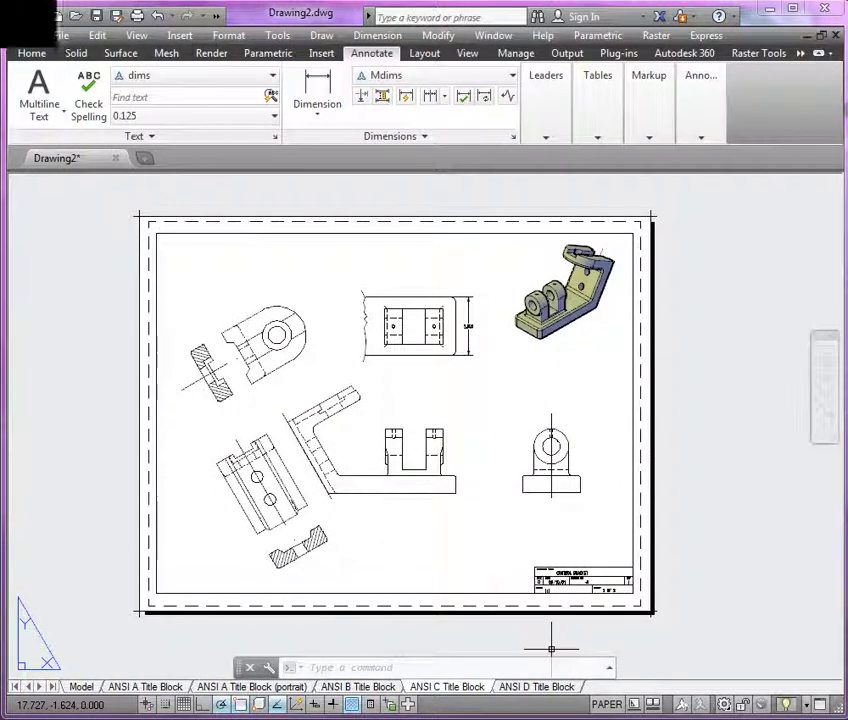